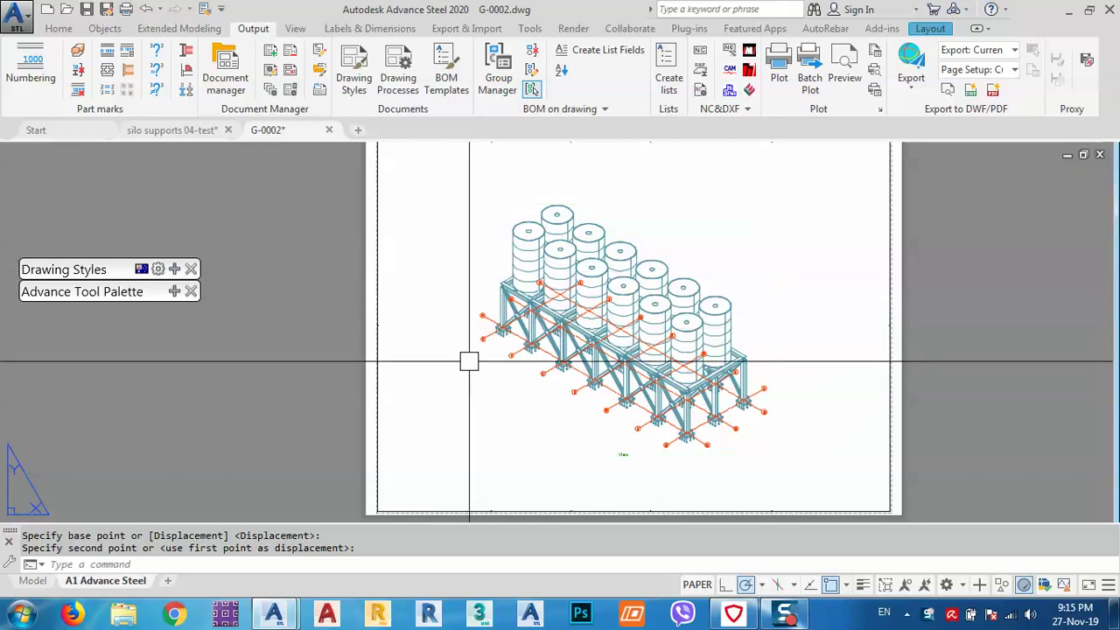
- Select the whole silo view and use Advance Multi Edit to set its beams' visible line colour to White
mouse_move(634, 389)
middle_down()
mouse_move(643, 423)
mouse_move(618, 395)
mouse_move(604, 347)
middle_up()
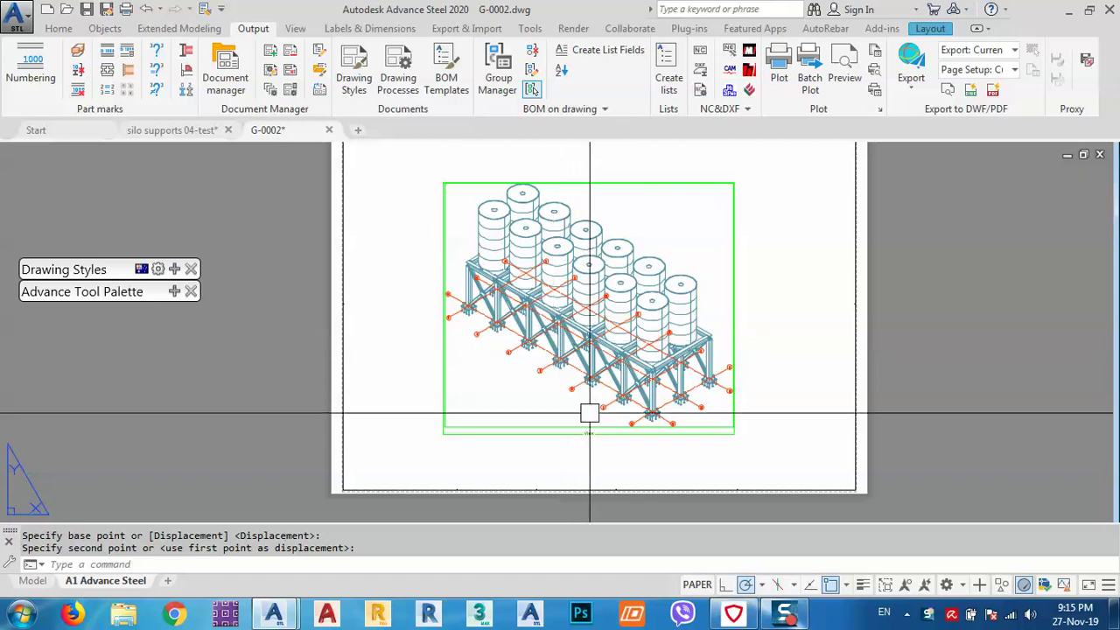
scroll(604, 414, up, 2)
scroll(600, 426, down, 2)
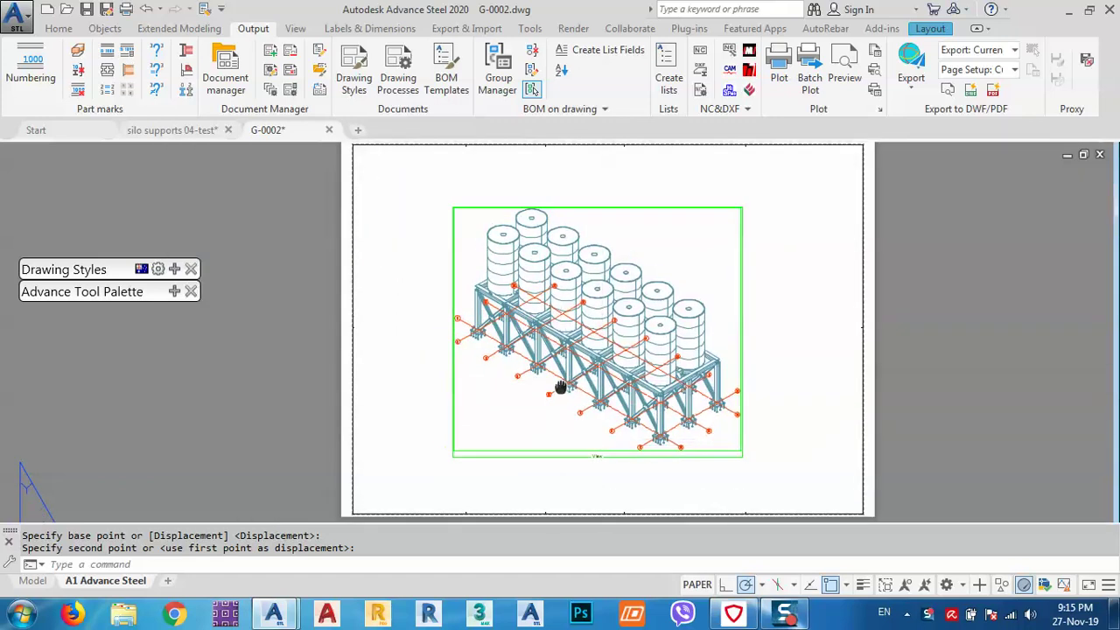
click(404, 180)
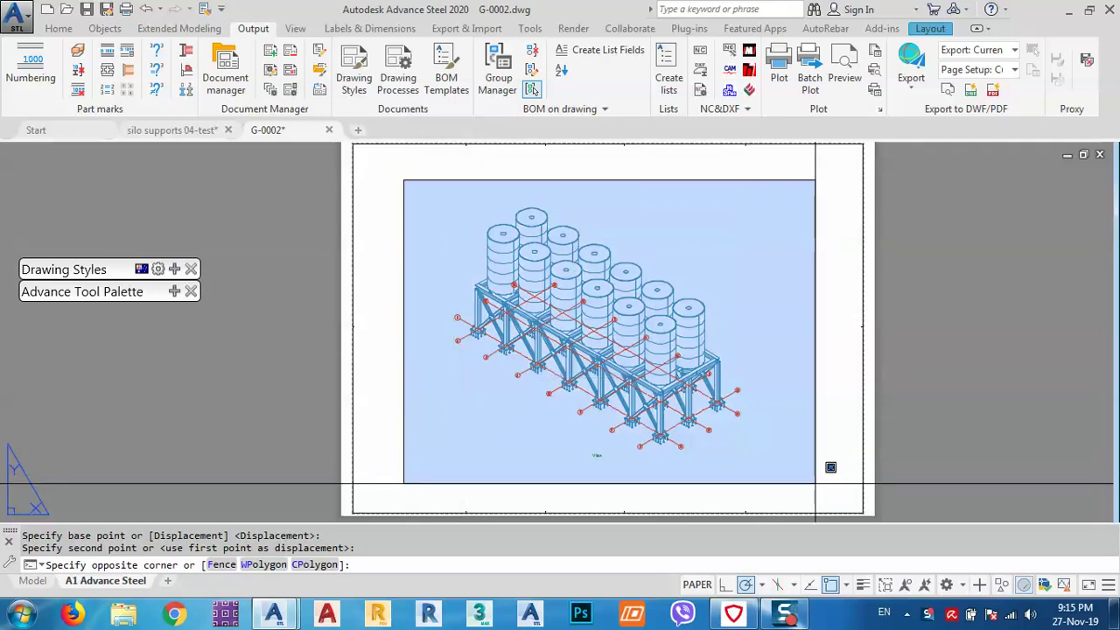
click(809, 455)
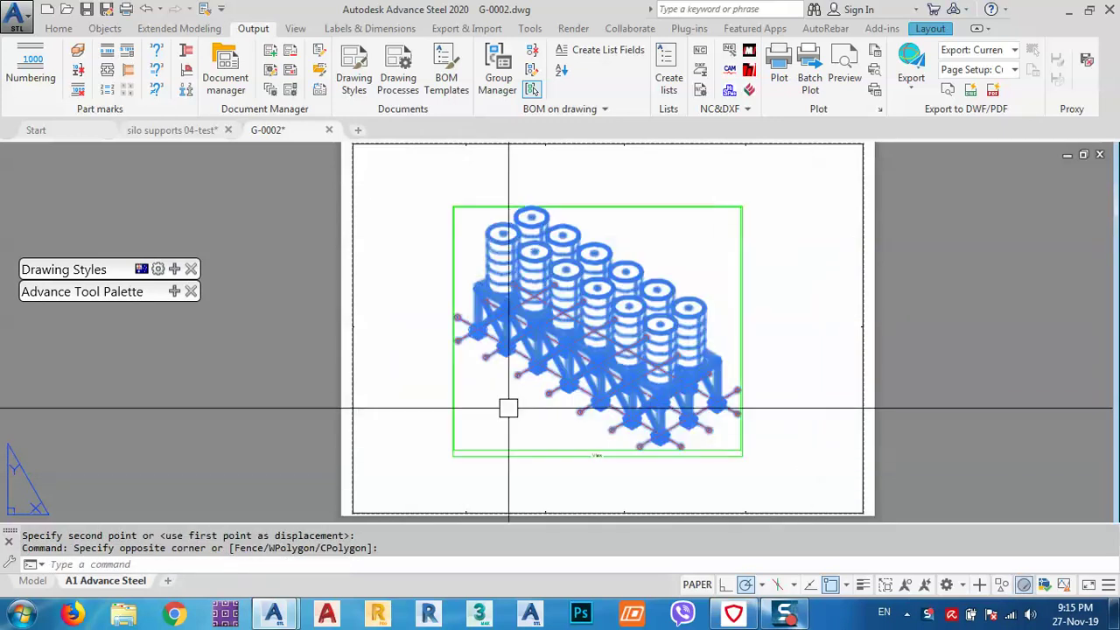
right_click(414, 220)
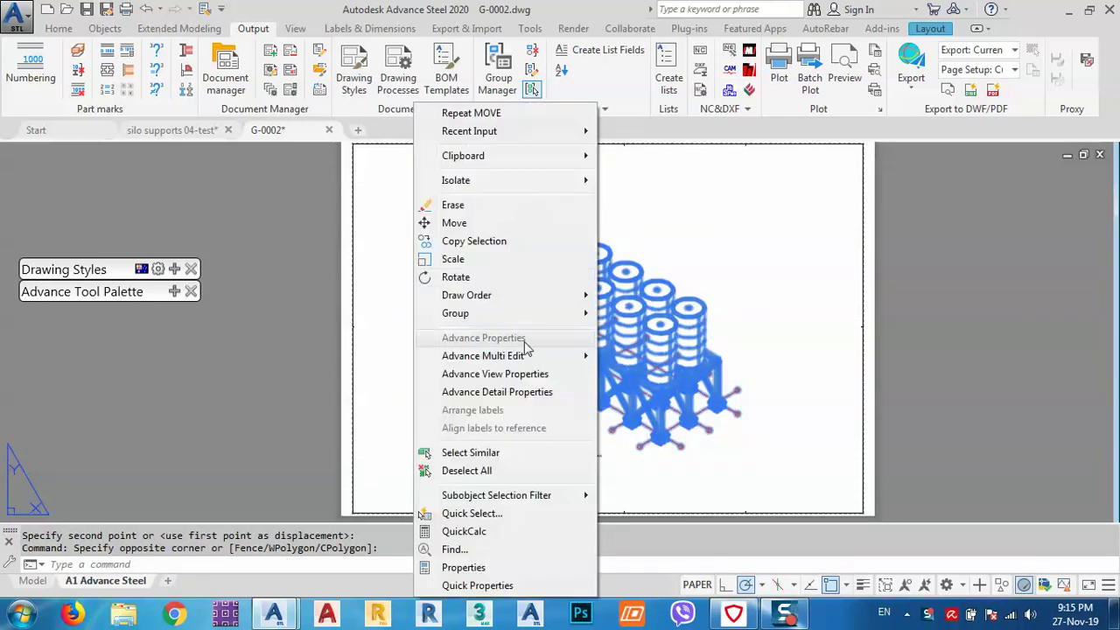
mouse_move(483, 360)
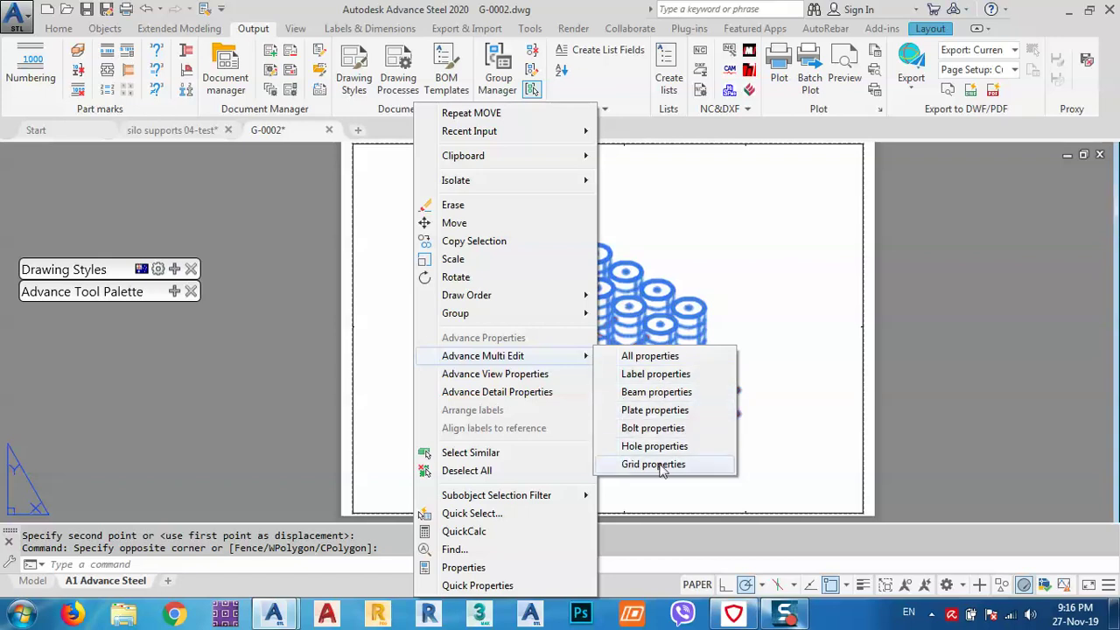
click(634, 402)
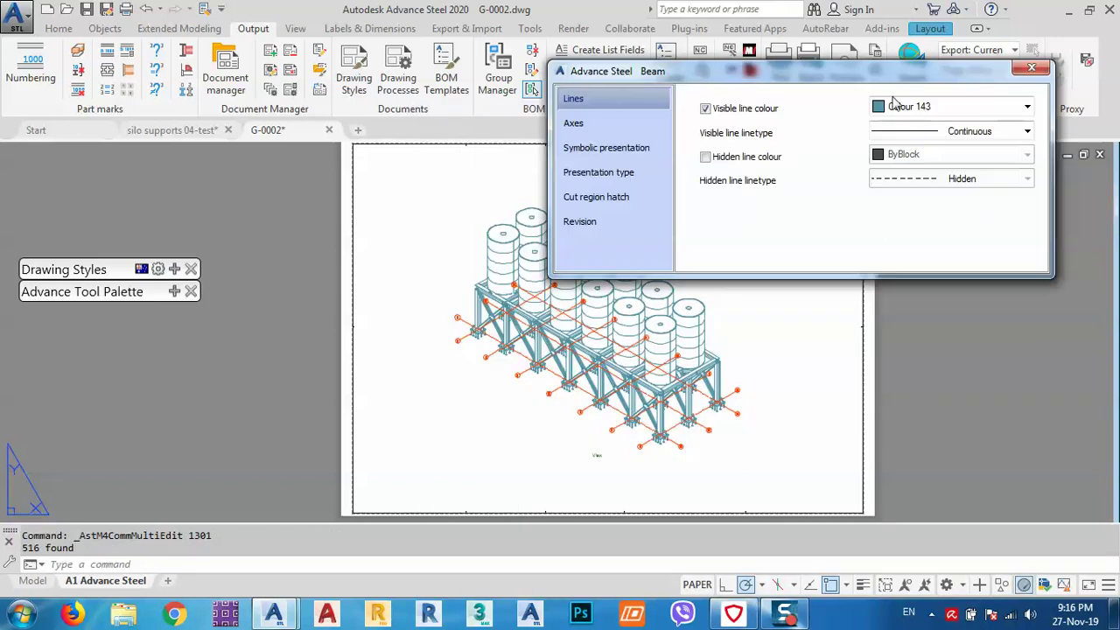
drag(882, 75, 852, 84)
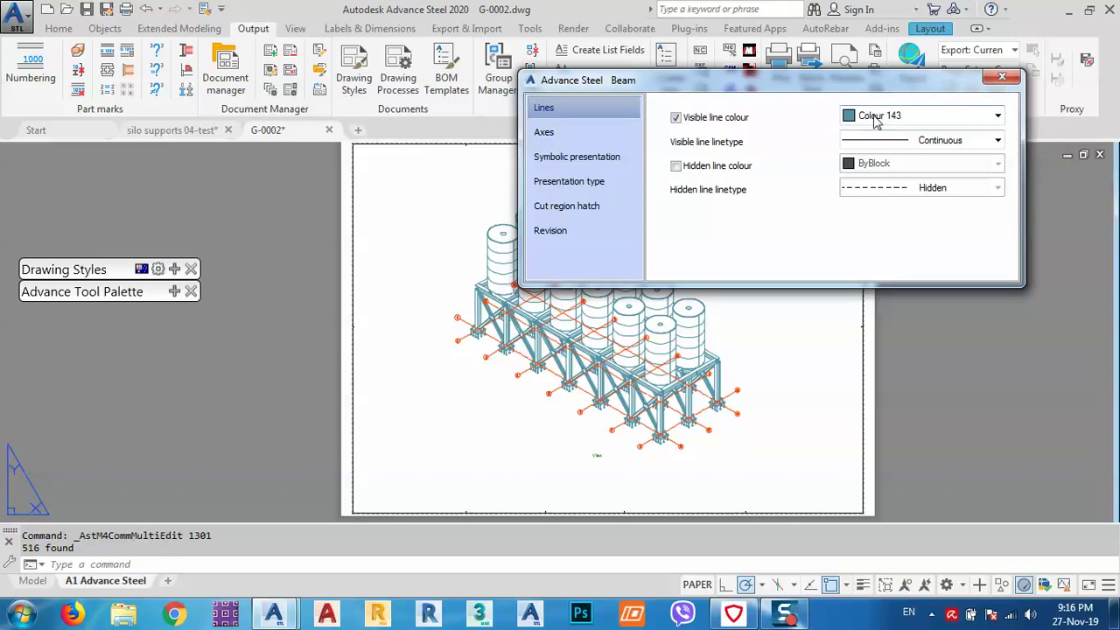
click(879, 121)
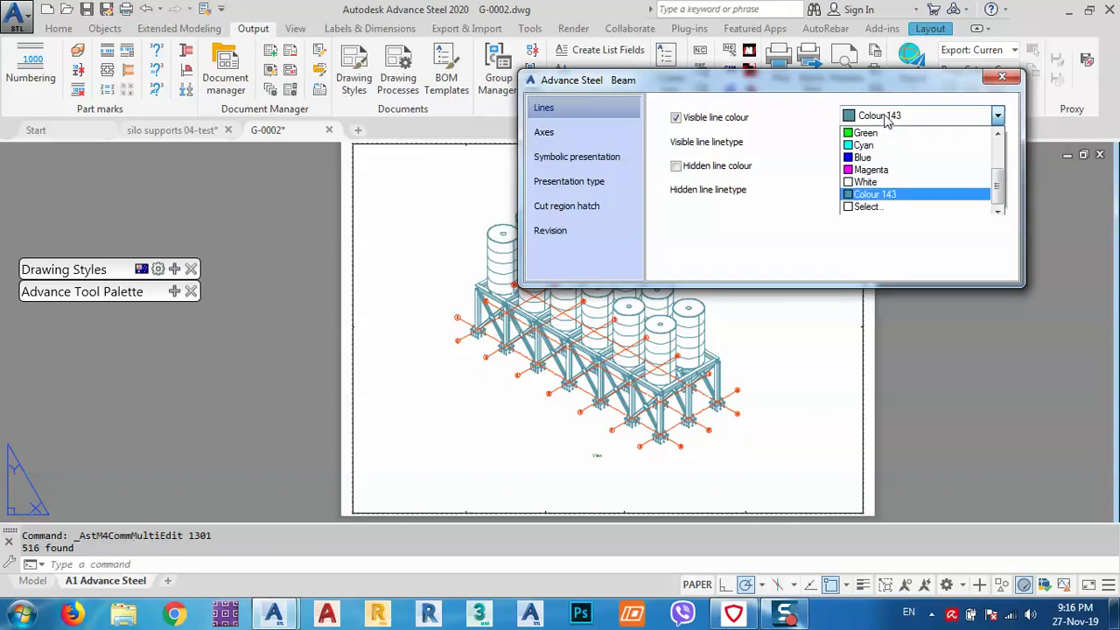
click(864, 181)
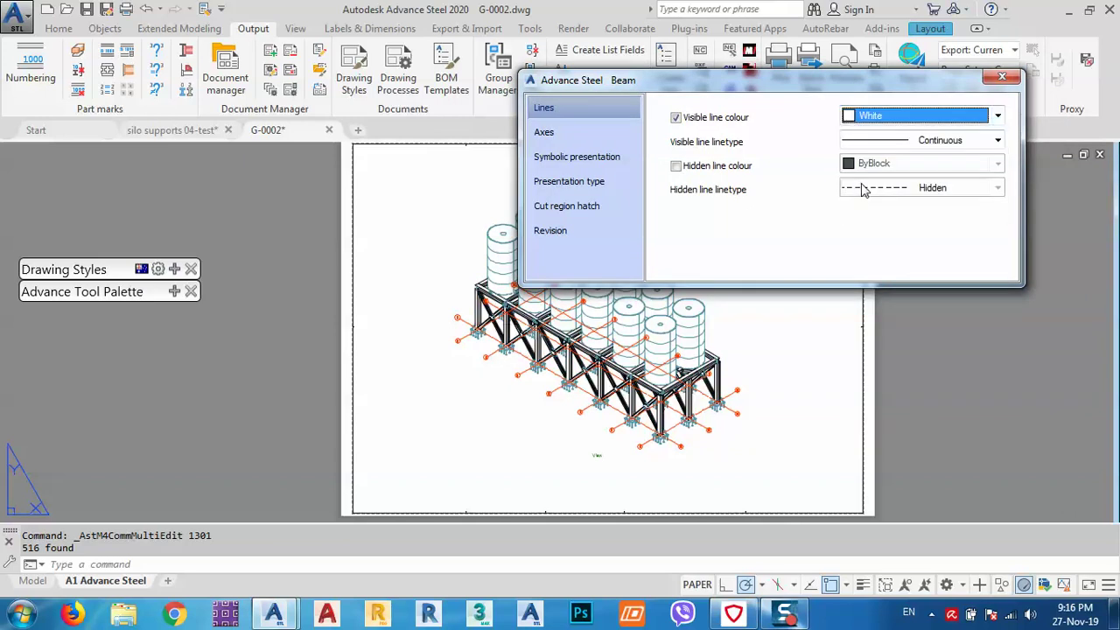
- Try Red as the visible line colour of the beams and set it back to White
click(878, 120)
scroll(877, 179, up, 2)
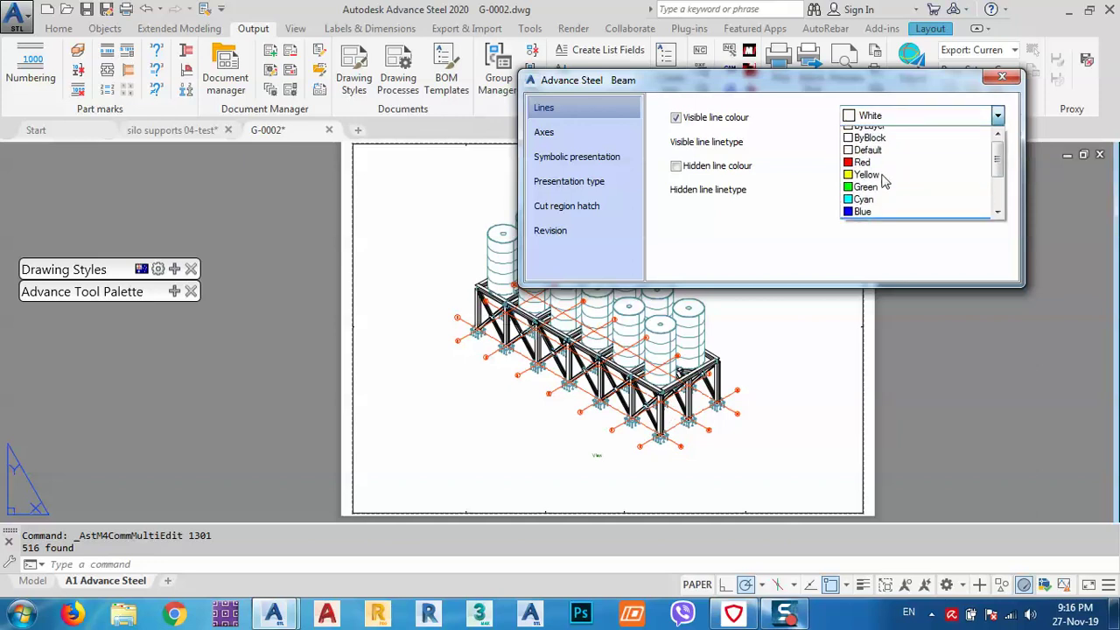
click(872, 169)
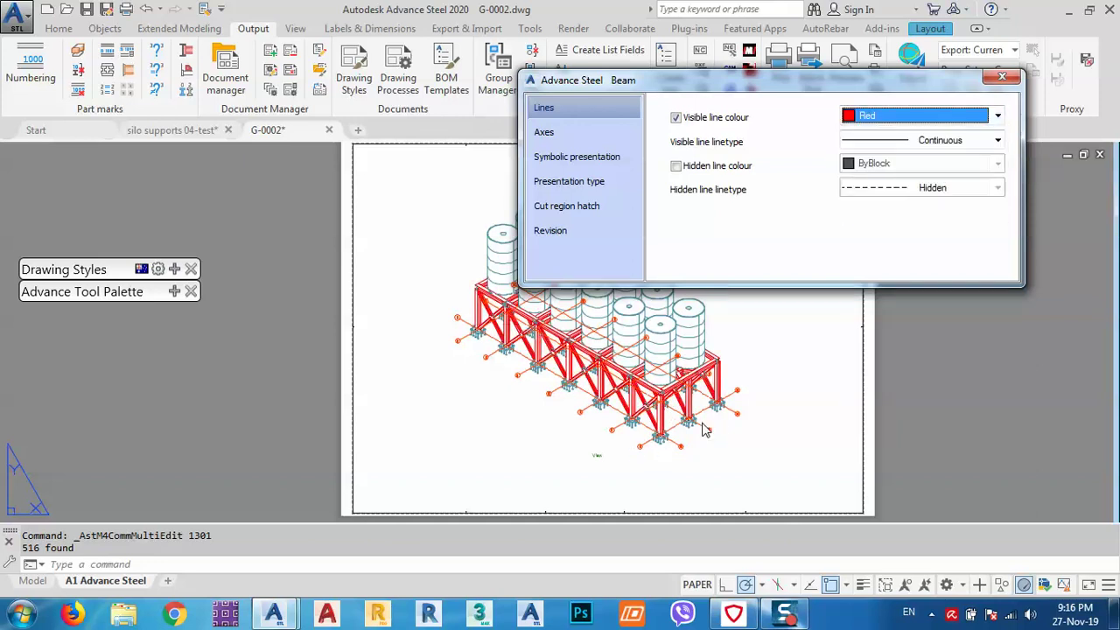
click(883, 120)
scroll(870, 183, down, 1)
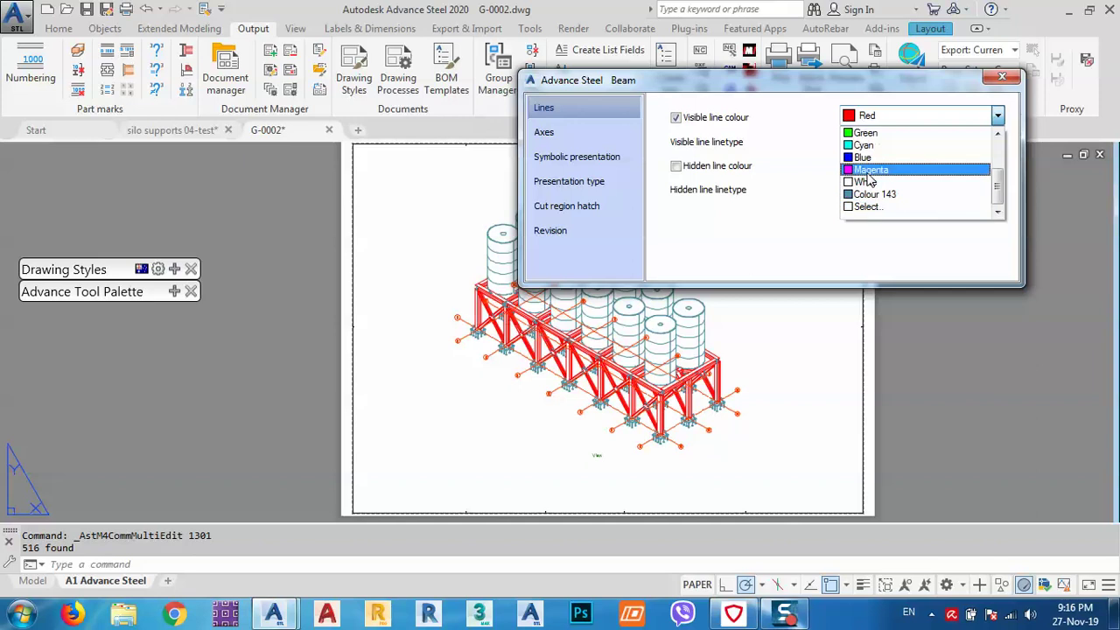
click(870, 184)
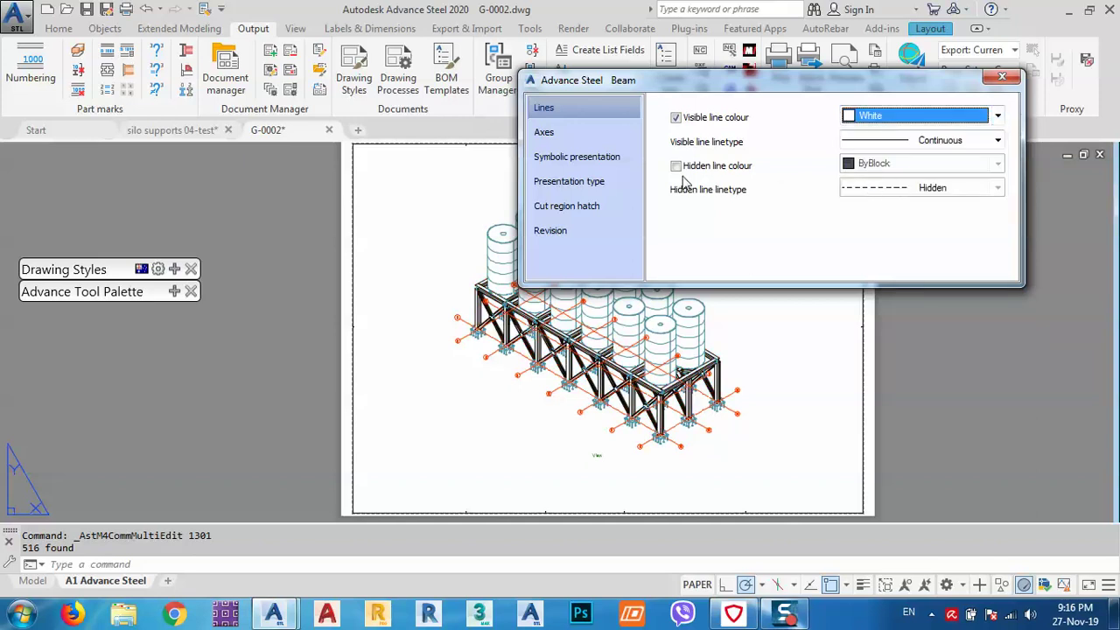
- Turn on the beams' hidden line colour, close the beam properties and update the detail view
double_click(503, 367)
scroll(503, 367, up, 5)
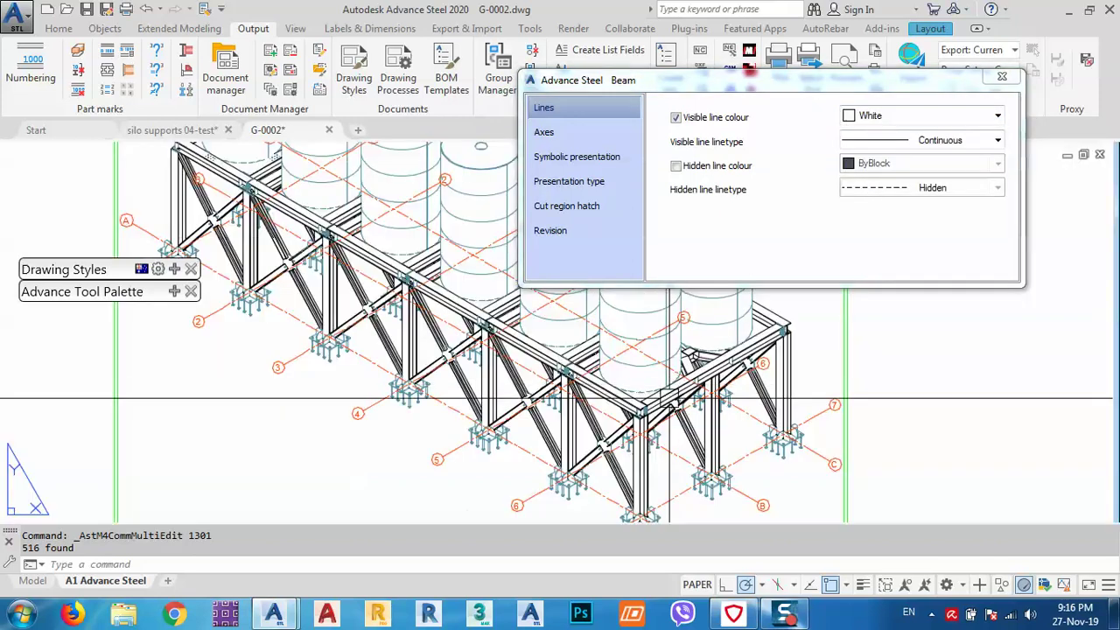
click(675, 166)
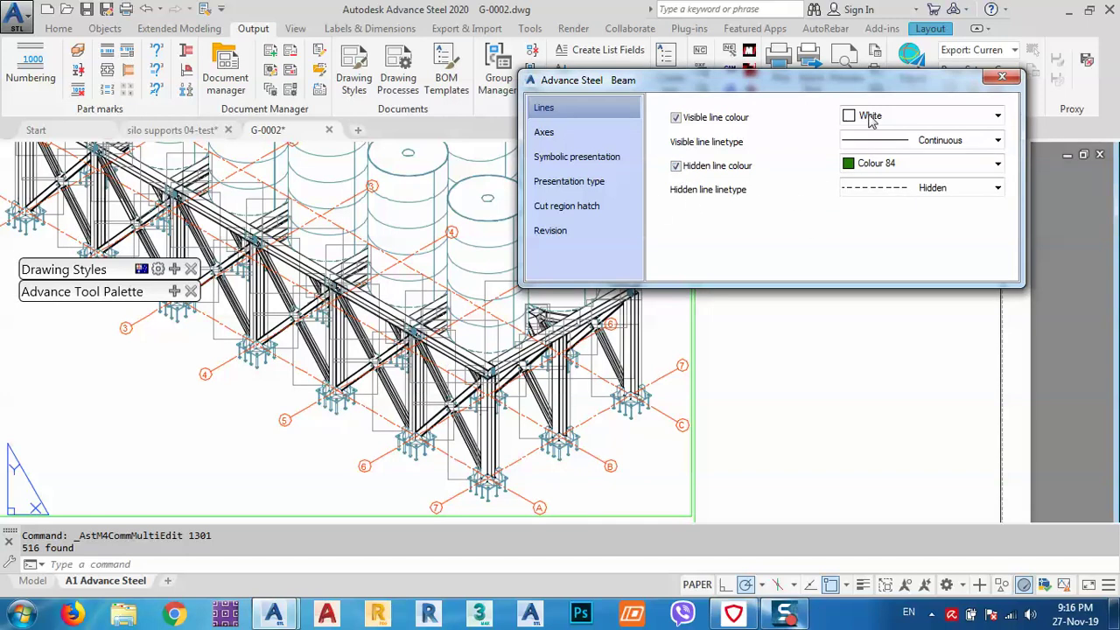
click(1001, 77)
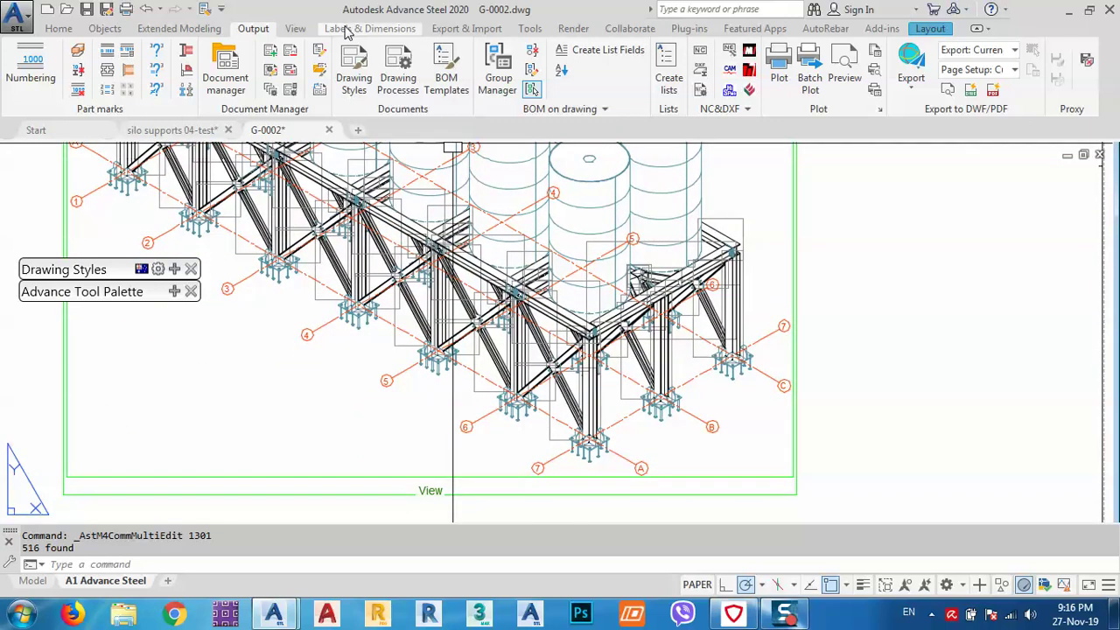
click(355, 29)
click(21, 84)
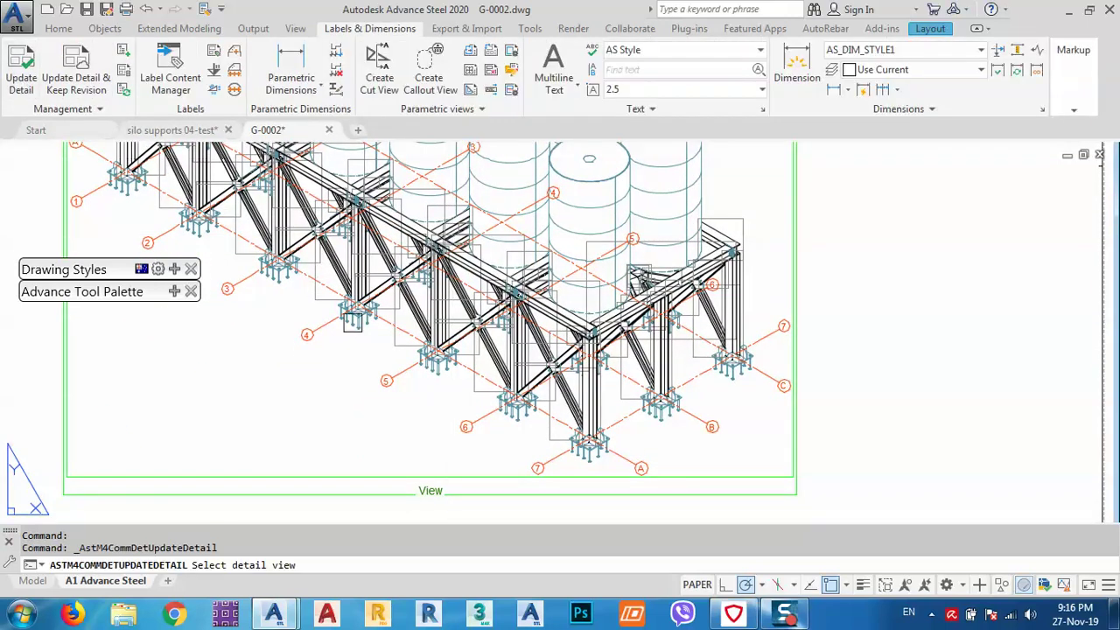
click(473, 394)
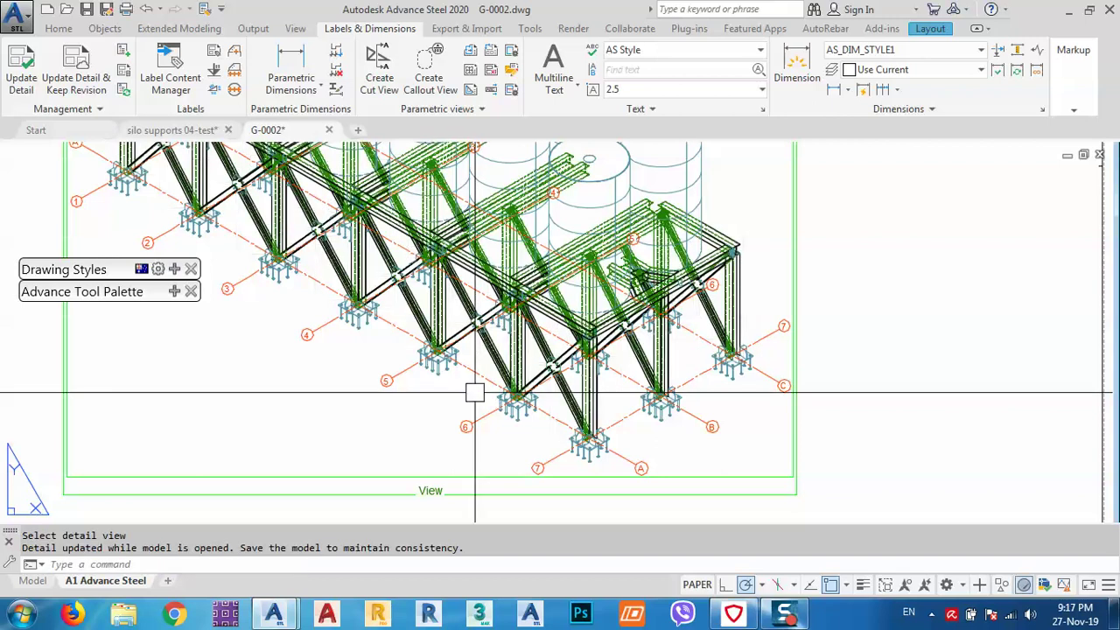
- Examine how the beams' hidden lines are drawn in the updated silo view, both close up and overall
scroll(385, 393, up, 8)
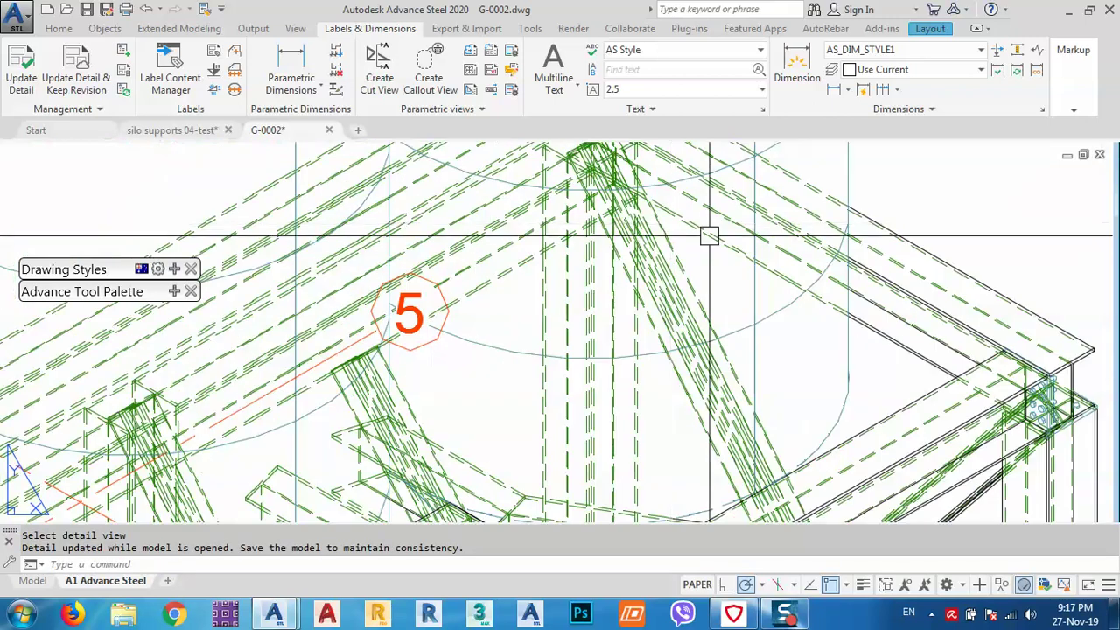
scroll(853, 317, down, 4)
scroll(788, 385, down, 3)
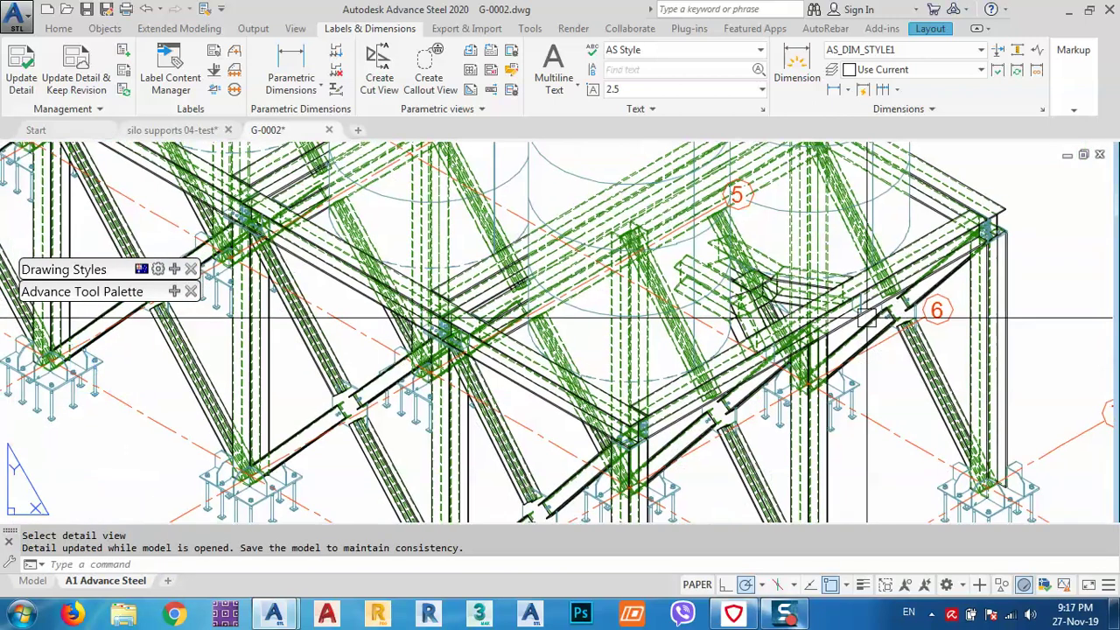
scroll(745, 402, down, 4)
scroll(731, 359, up, 2)
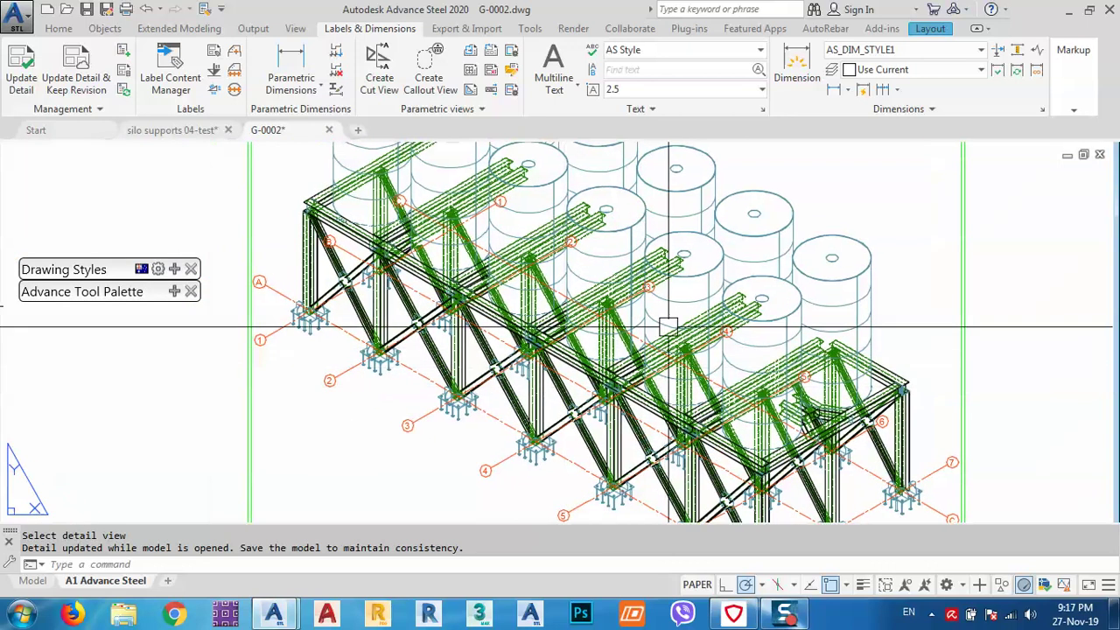
scroll(731, 355, down, 2)
- Select the whole silo view again and turn off the hidden line colour in the multi-edit beam properties
click(435, 242)
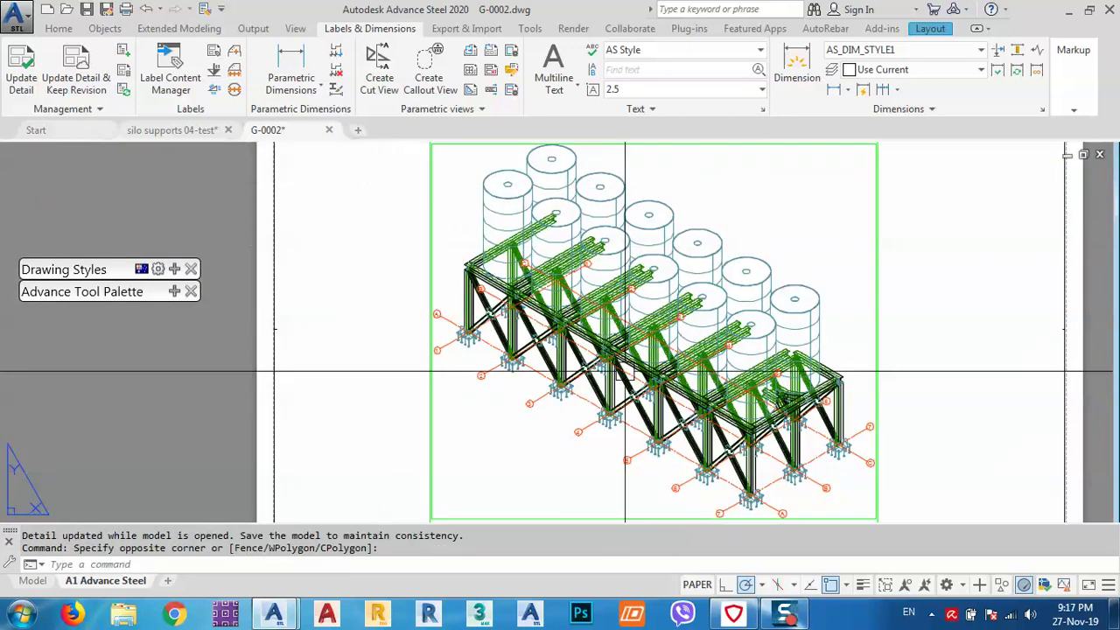
scroll(516, 297, down, 3)
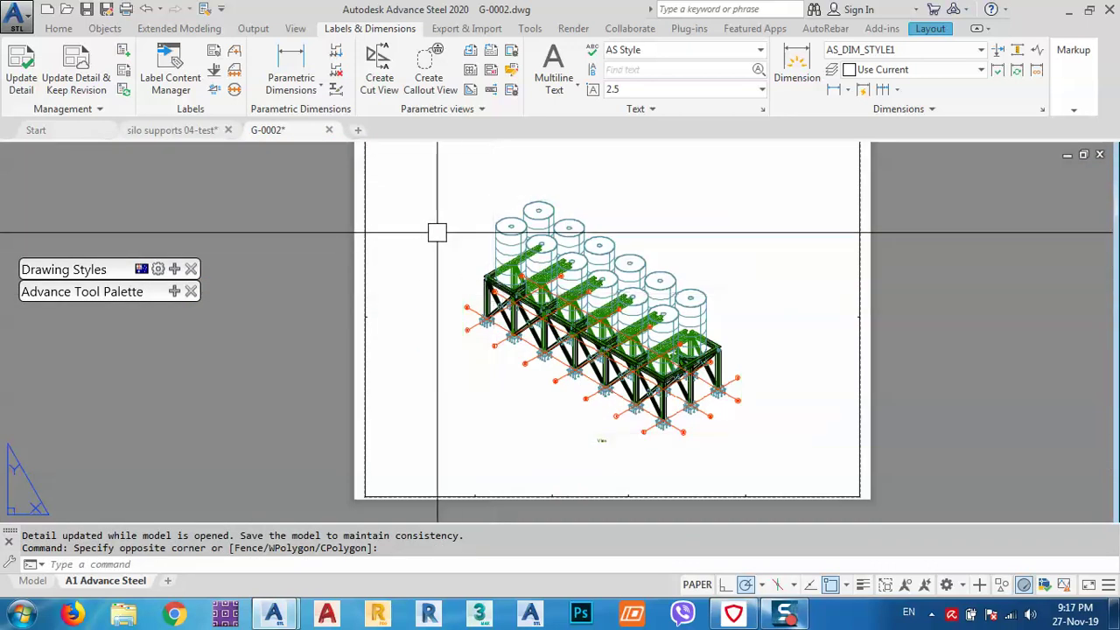
click(791, 437)
click(405, 176)
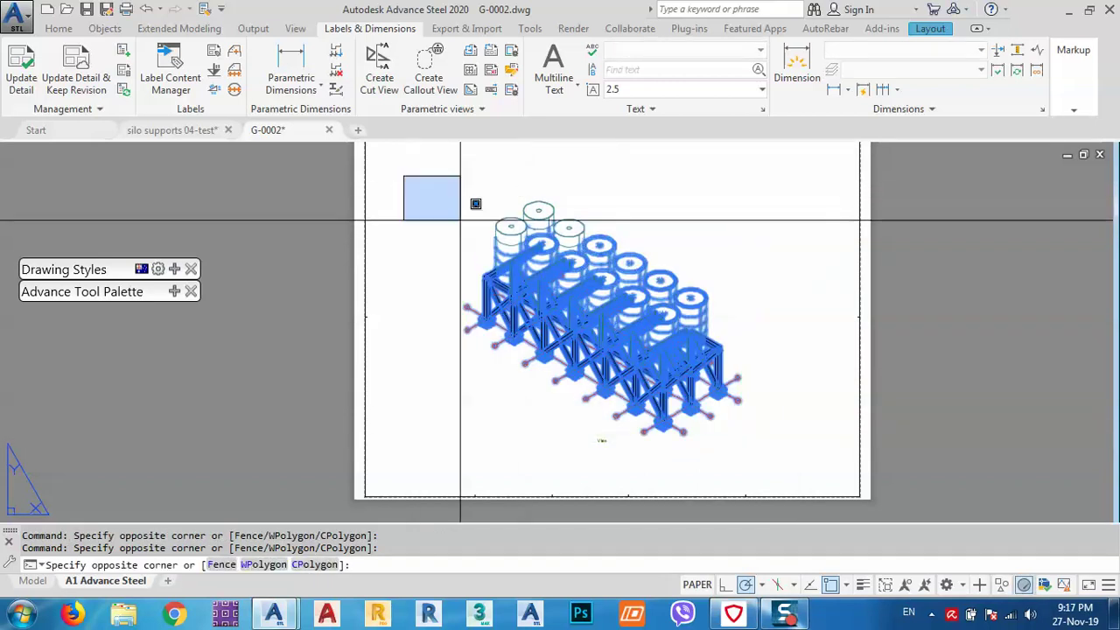
click(800, 434)
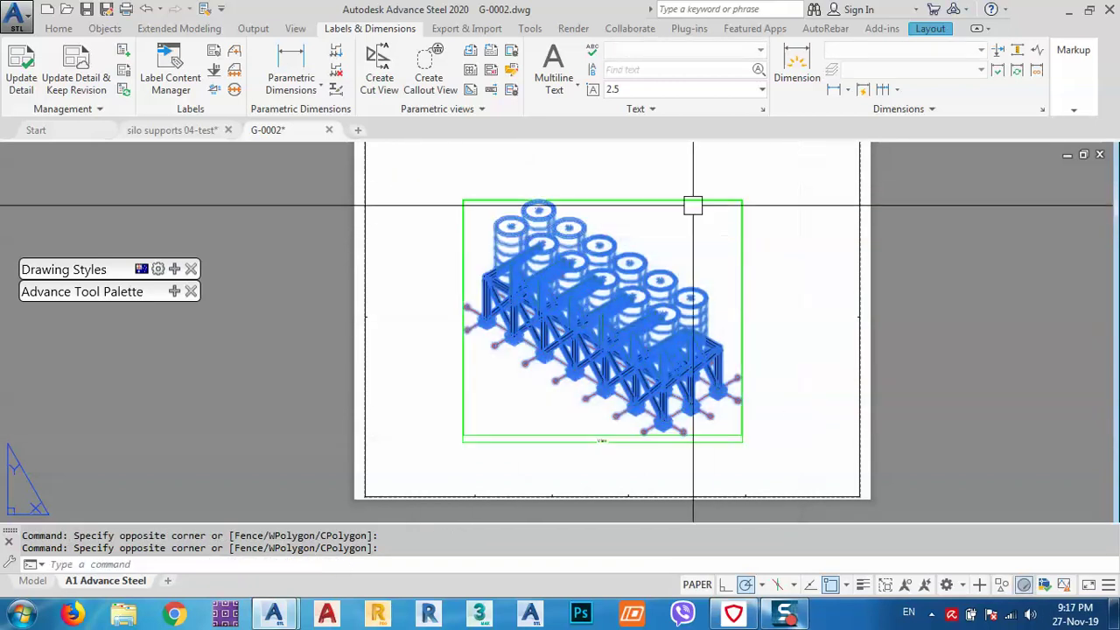
right_click(660, 188)
mouse_move(832, 357)
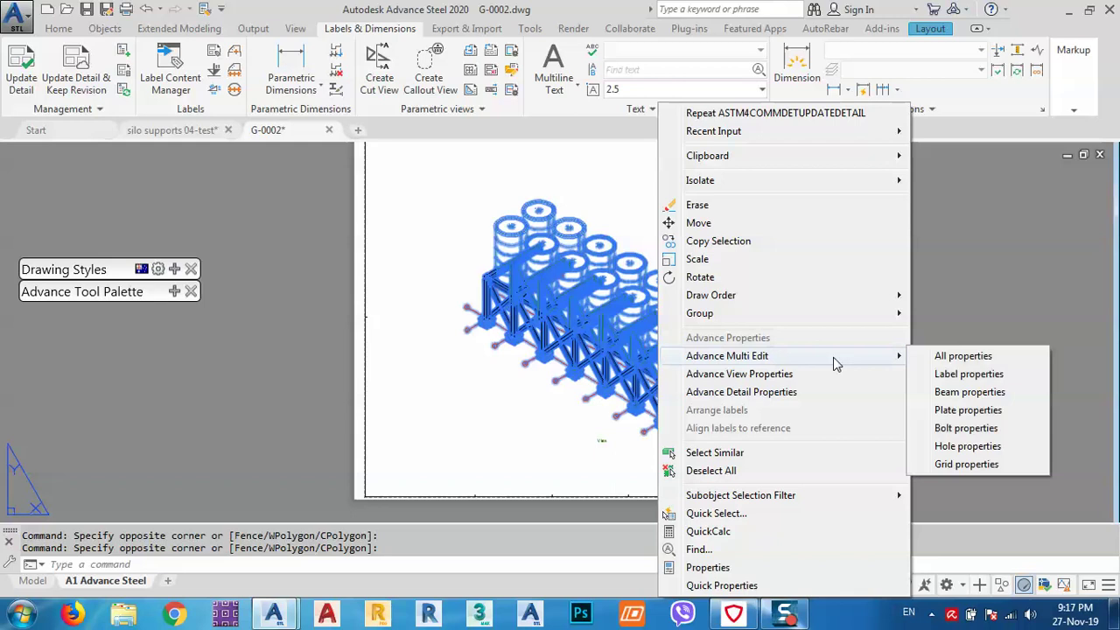
click(969, 392)
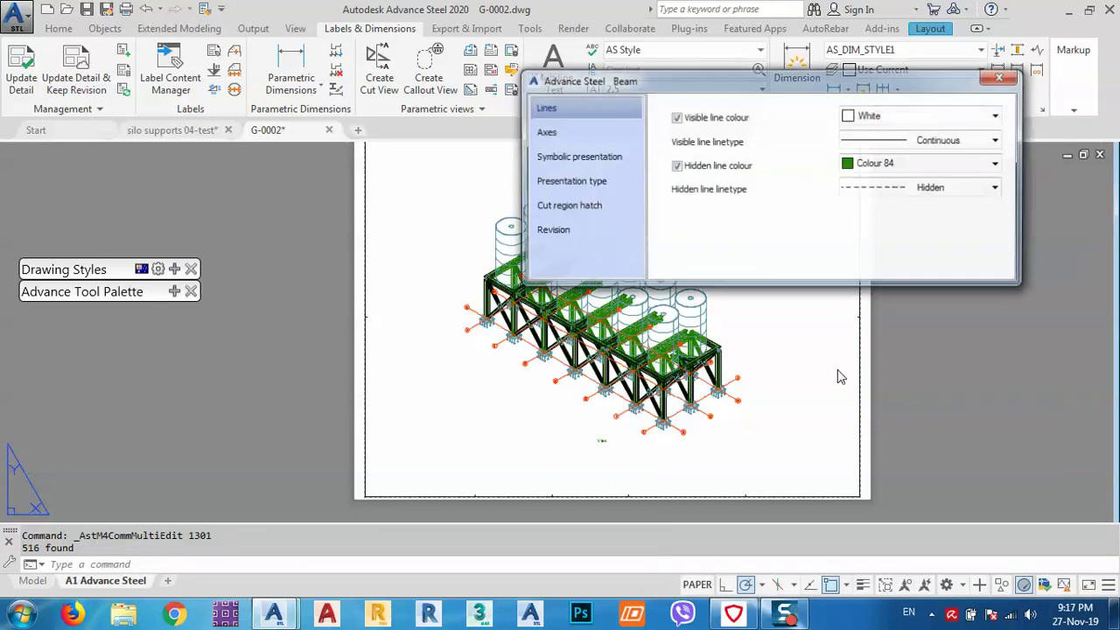
click(676, 166)
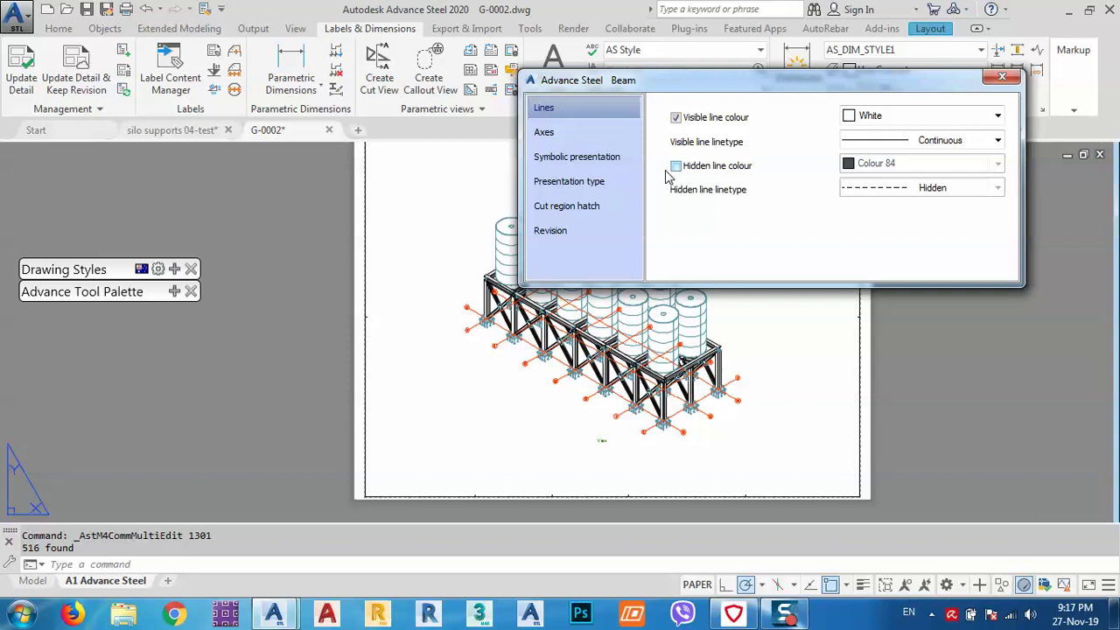
- Try the system line colour in the beams' axes settings and turn it off again
click(549, 133)
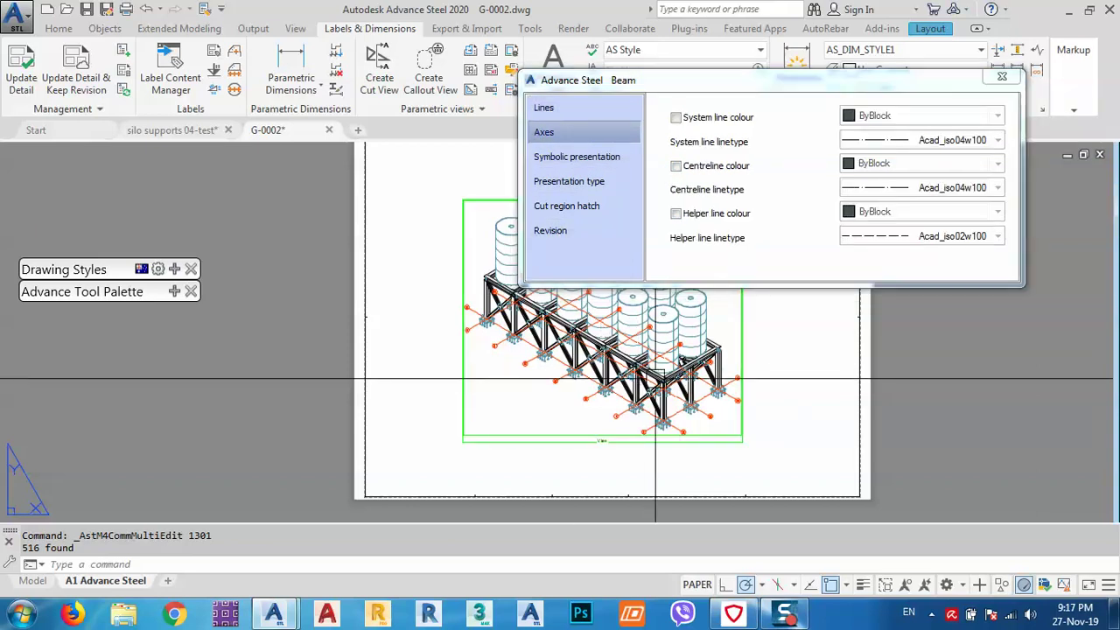
scroll(723, 387, up, 8)
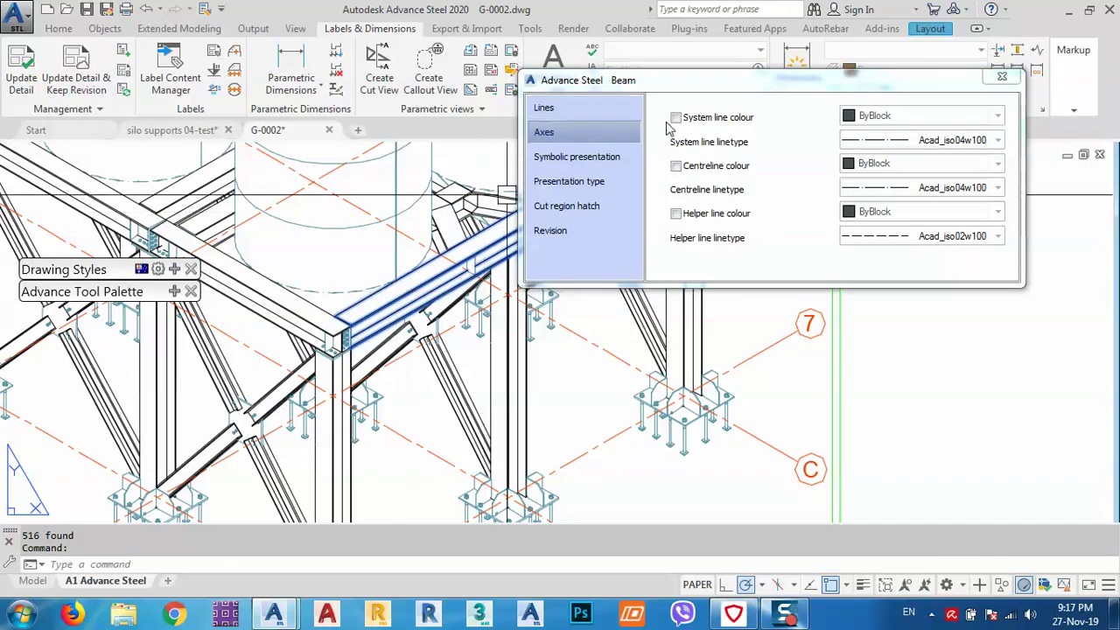
click(676, 118)
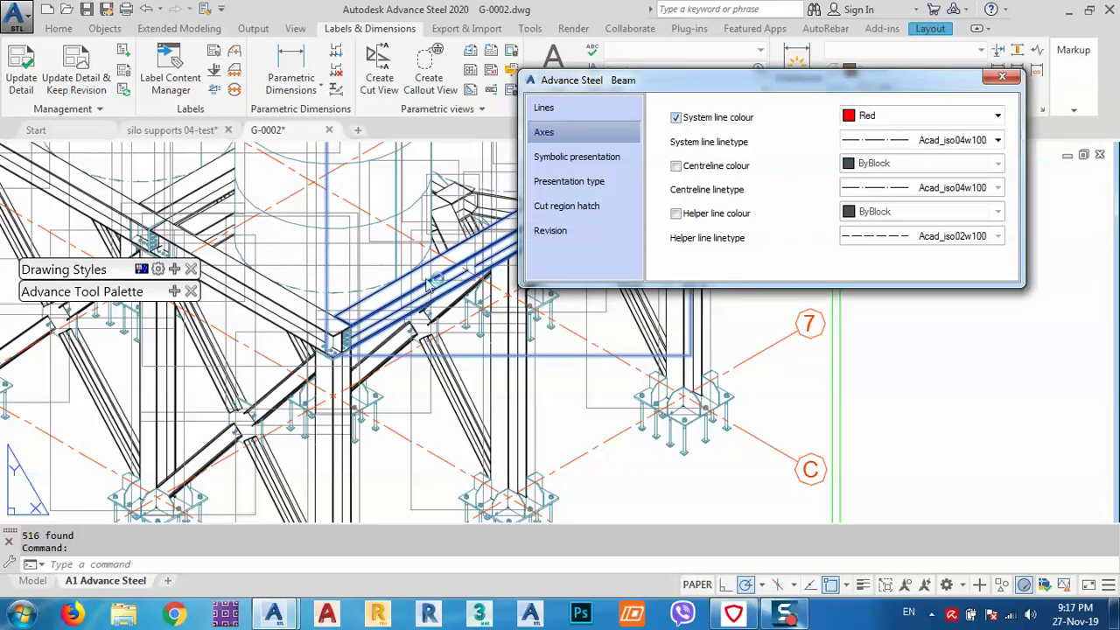
click(677, 118)
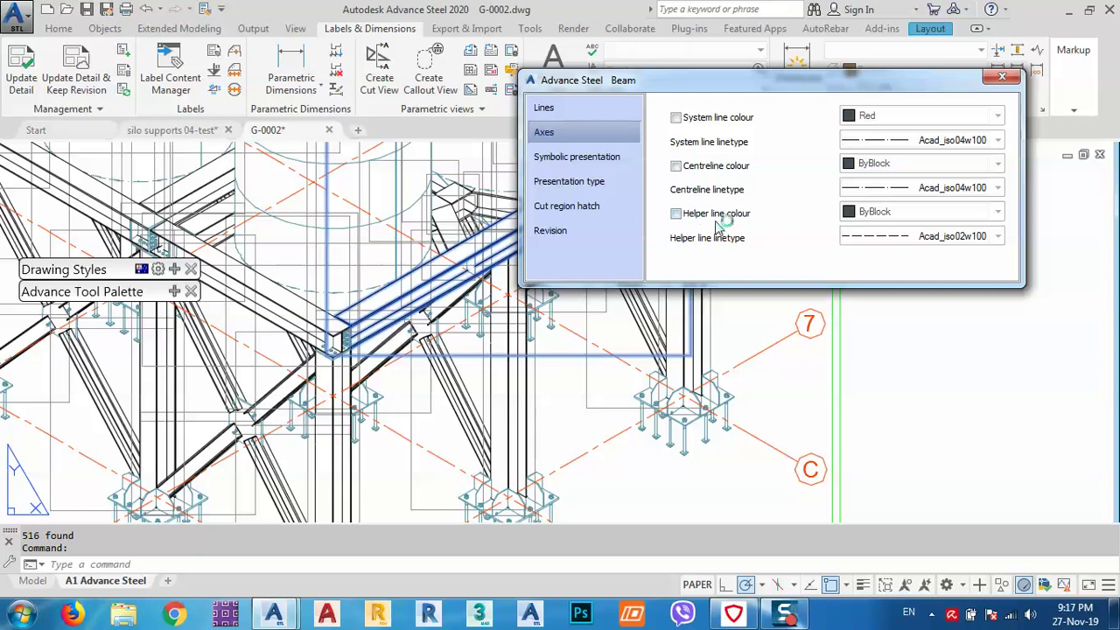
- Try the cross-section colour in the beams' symbolic presentation settings and turn it off again
click(553, 169)
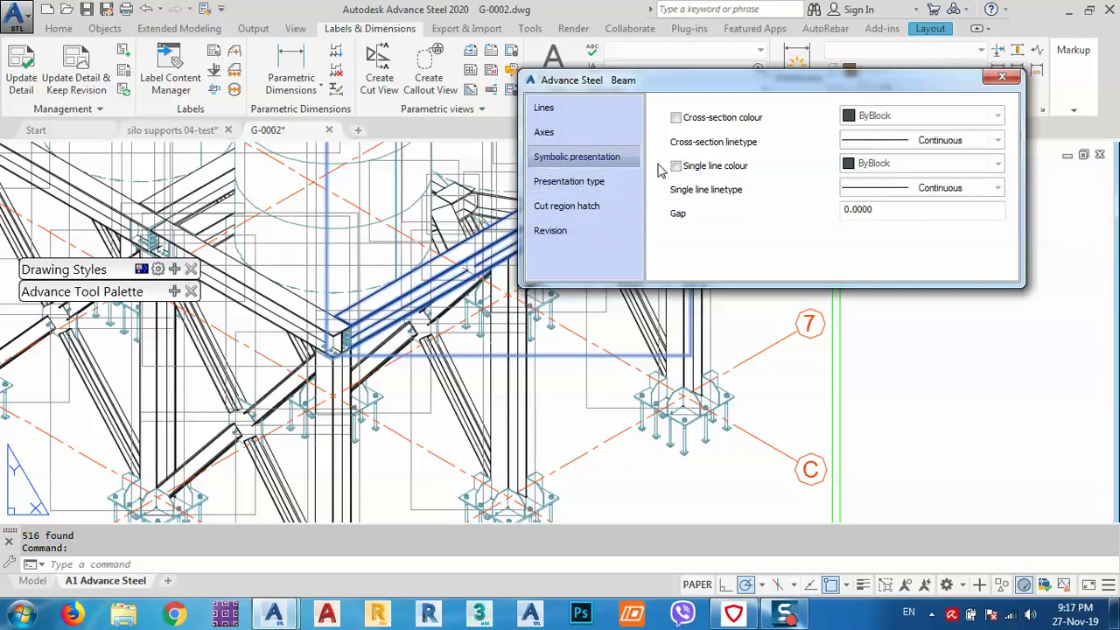
click(676, 118)
click(675, 117)
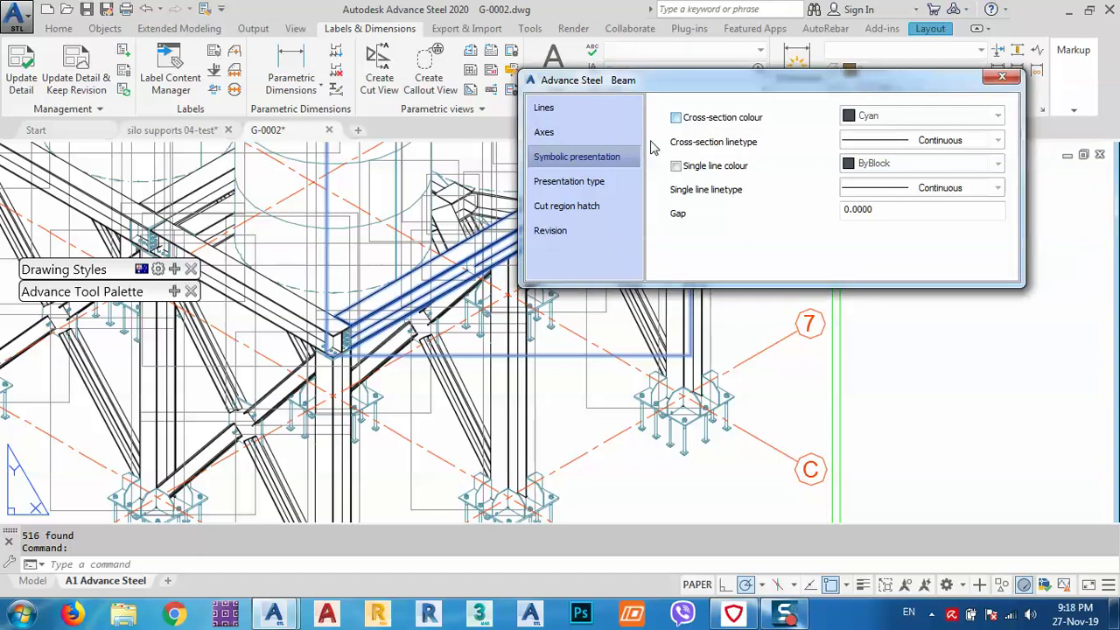
- Turn on the hatch colour for the beams' front cut faces and use Red with the HypeCutRegion pattern
click(571, 184)
click(563, 210)
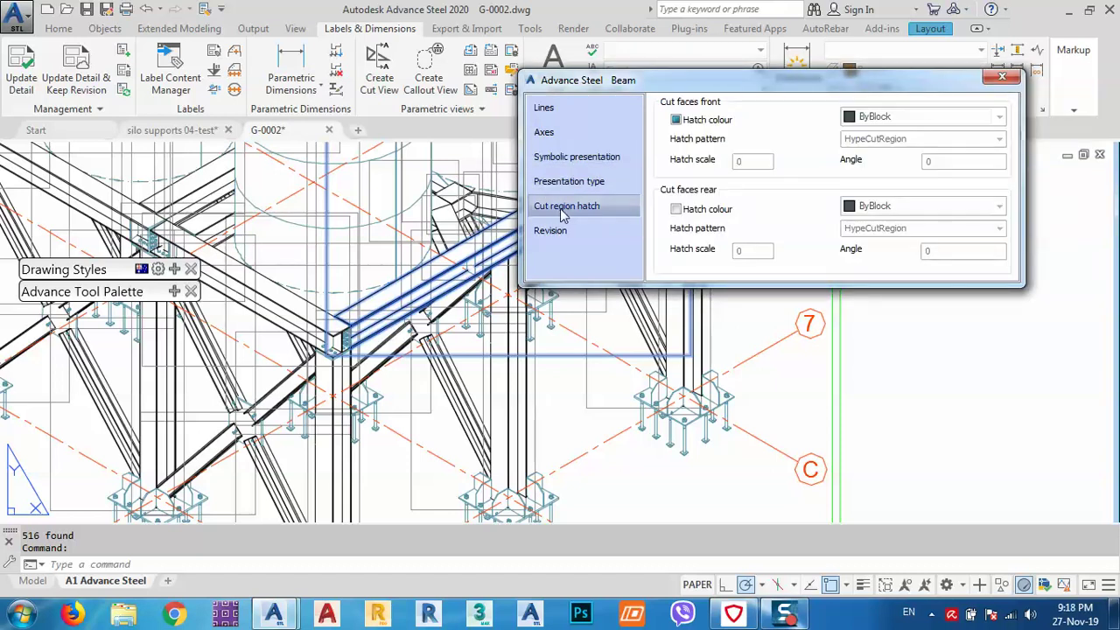
click(675, 119)
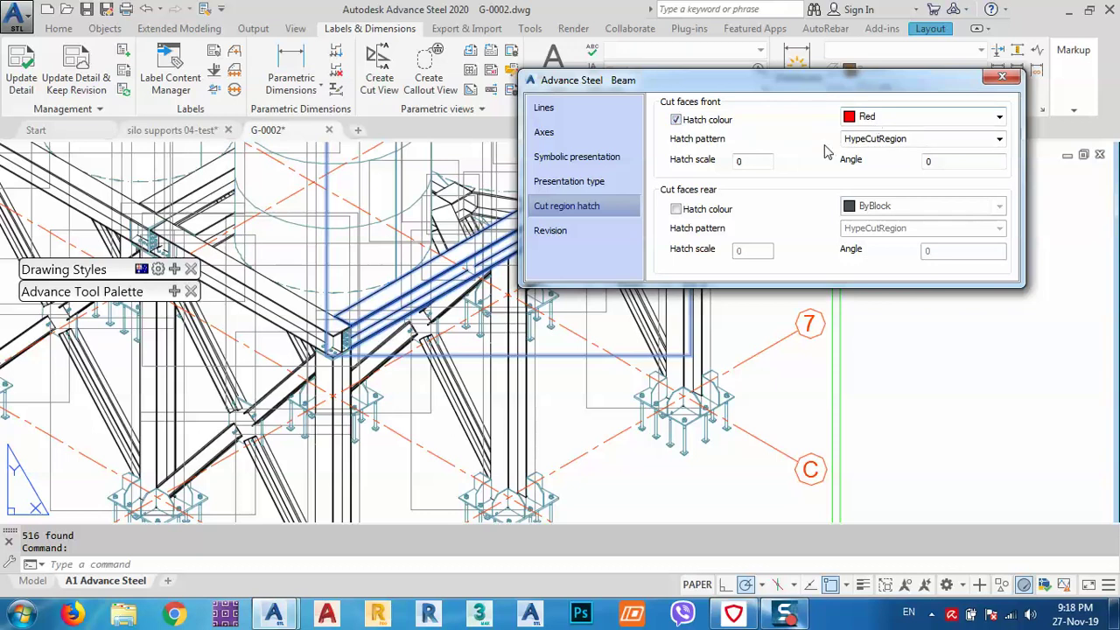
- Check the beams' revision settings, close the beam properties and update the detail
click(574, 232)
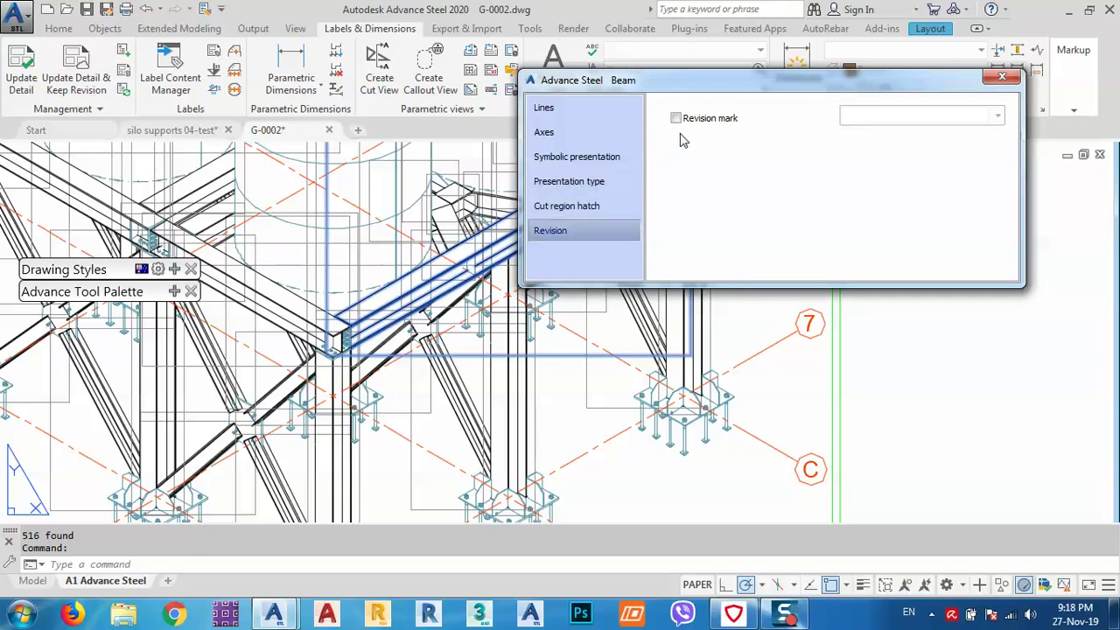
click(999, 79)
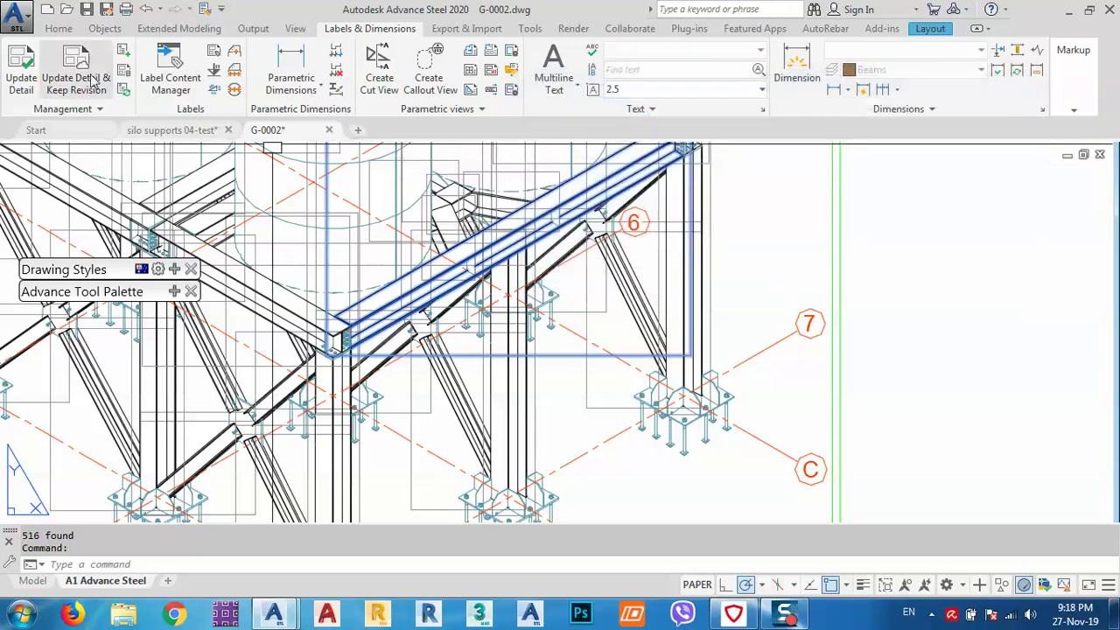
click(21, 75)
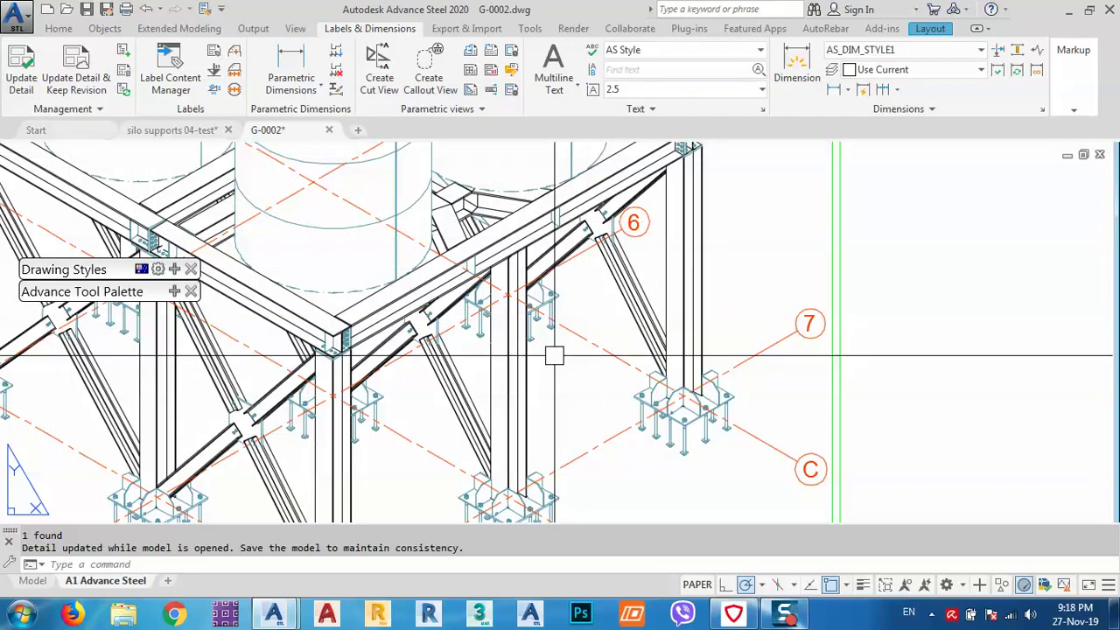
- Select the whole silo view and set the plates' visible line colour to Blue through the multi-edit plate properties
scroll(560, 350, down, 5)
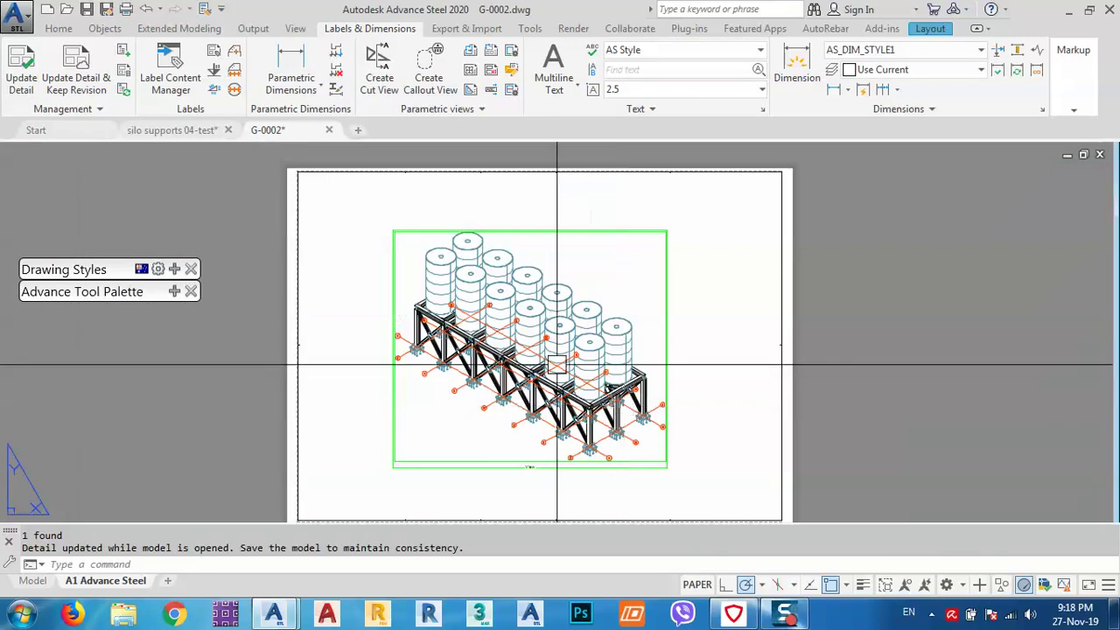
click(347, 208)
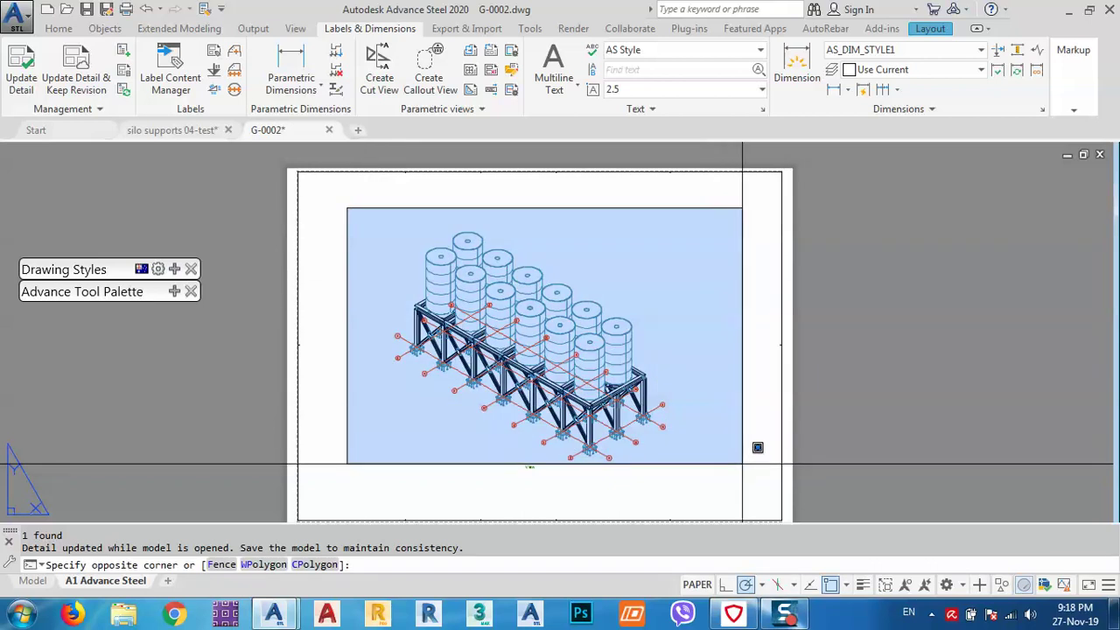
click(735, 464)
right_click(621, 208)
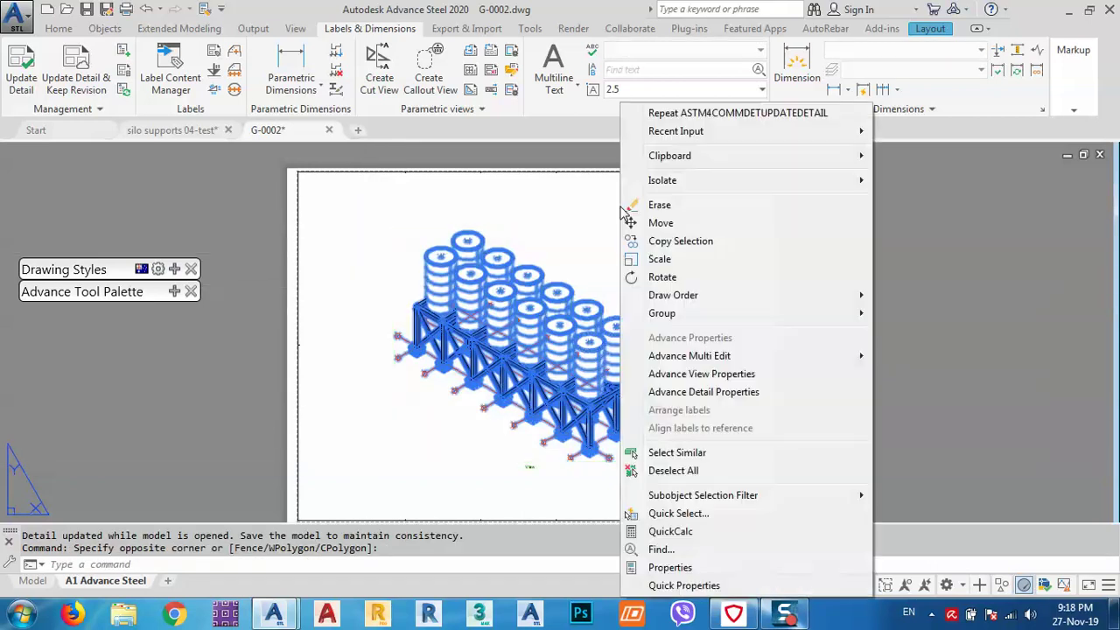
mouse_move(764, 362)
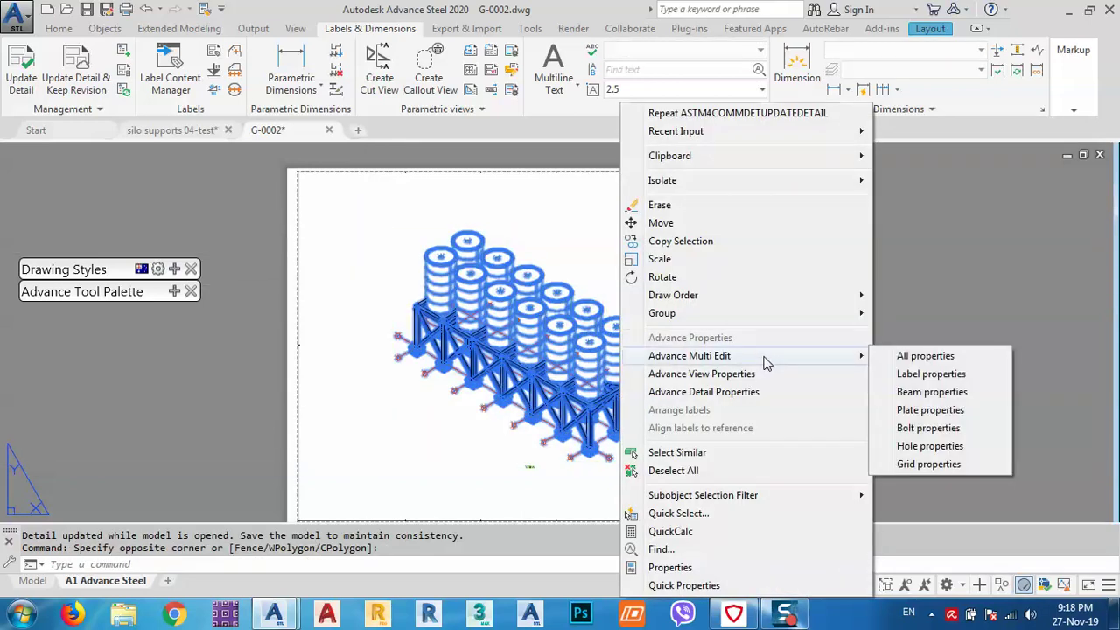
click(927, 410)
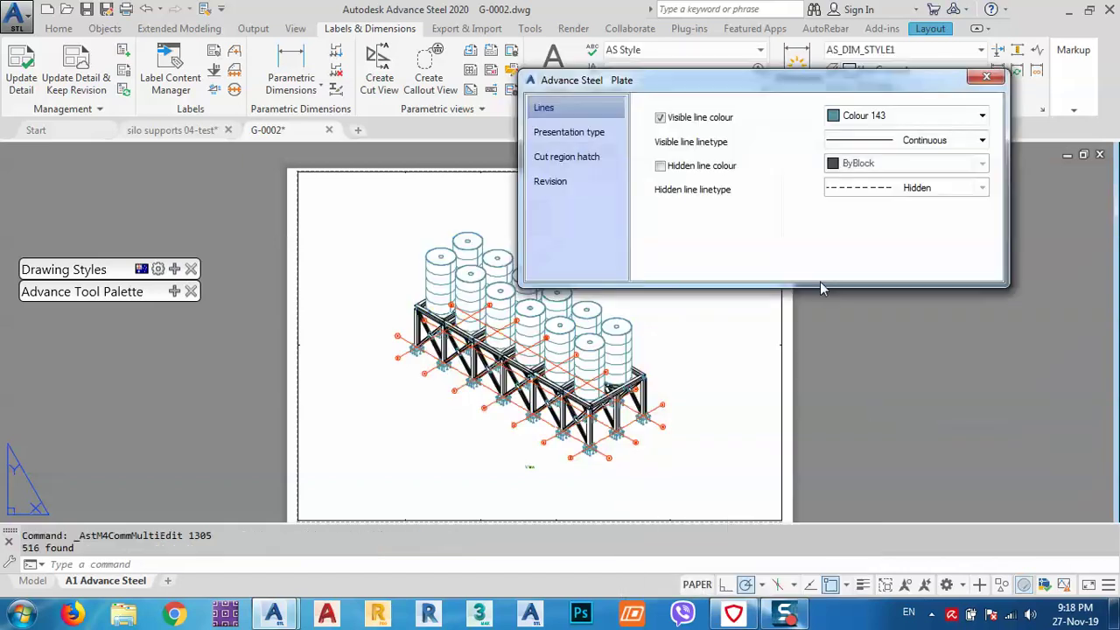
click(861, 119)
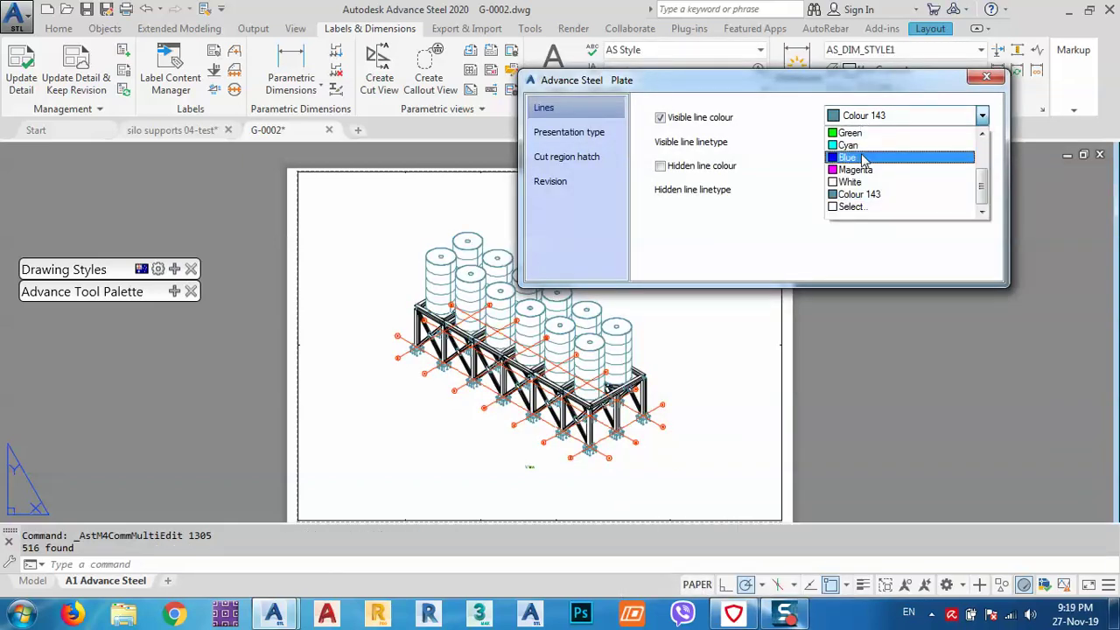
click(862, 158)
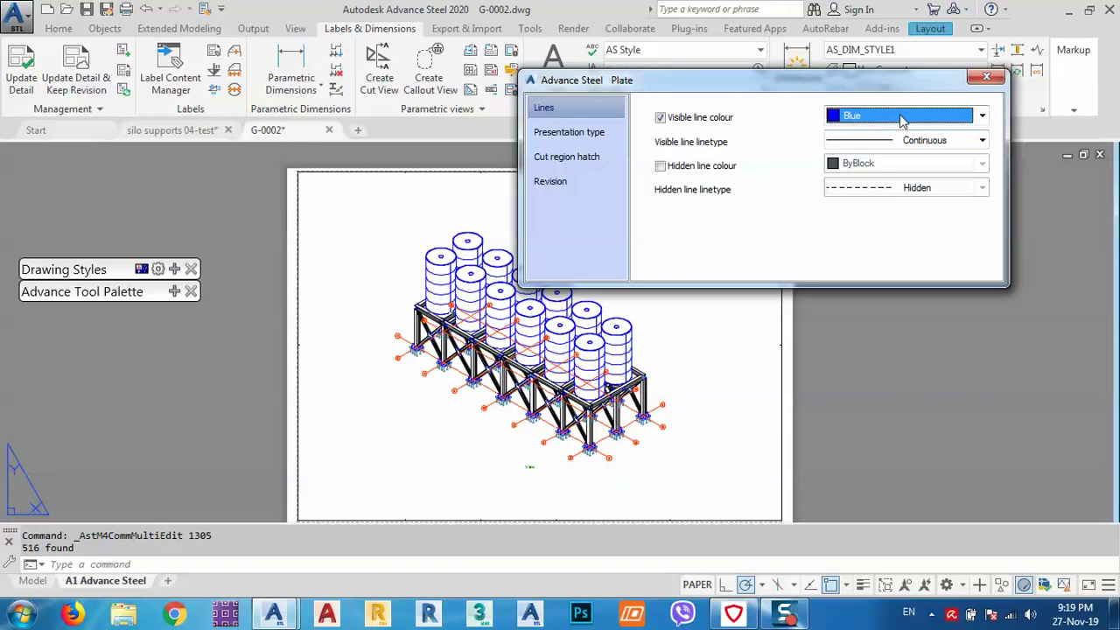
click(985, 80)
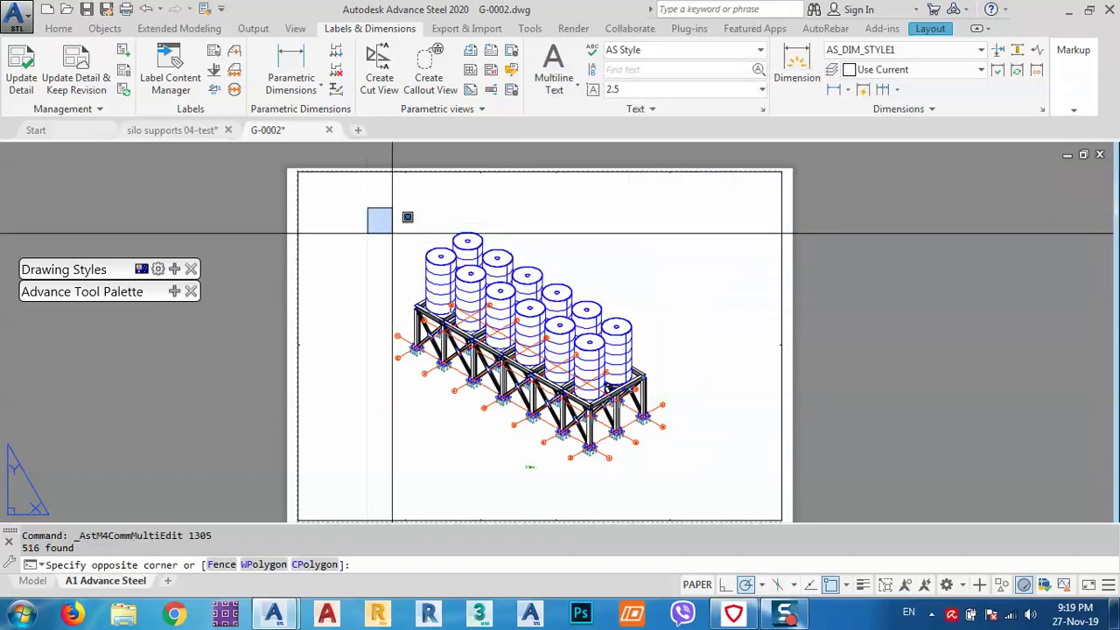
- Select the whole silo view again and set the bolts' visible line colour to Red in the multi-edit bolt properties
click(367, 207)
click(700, 442)
right_click(666, 261)
mouse_move(754, 363)
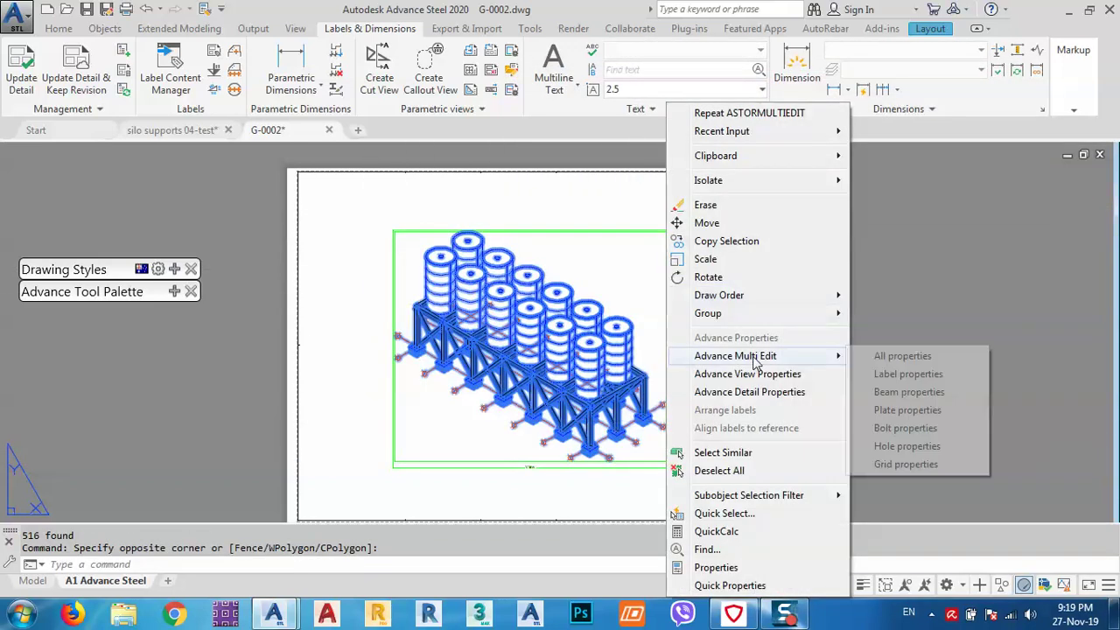
click(888, 428)
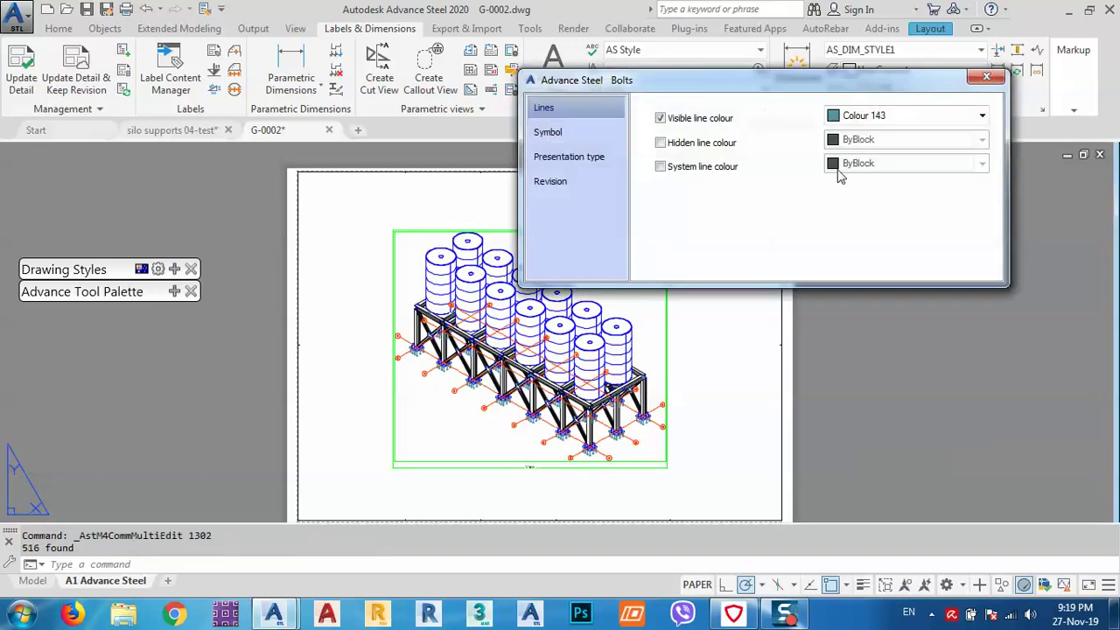
scroll(847, 175, up, 3)
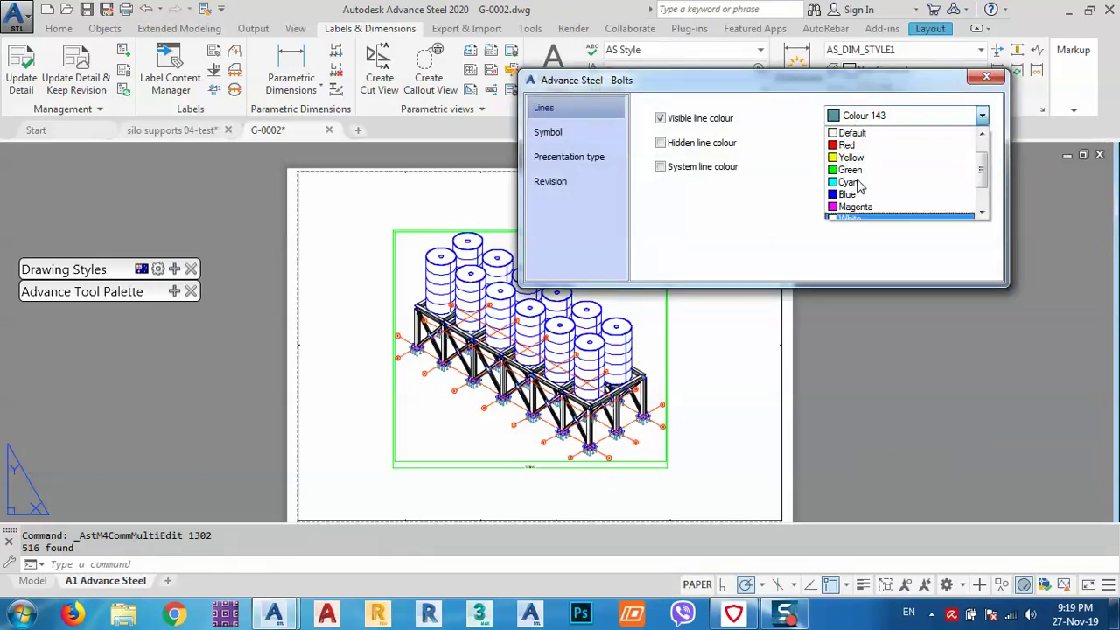
click(846, 146)
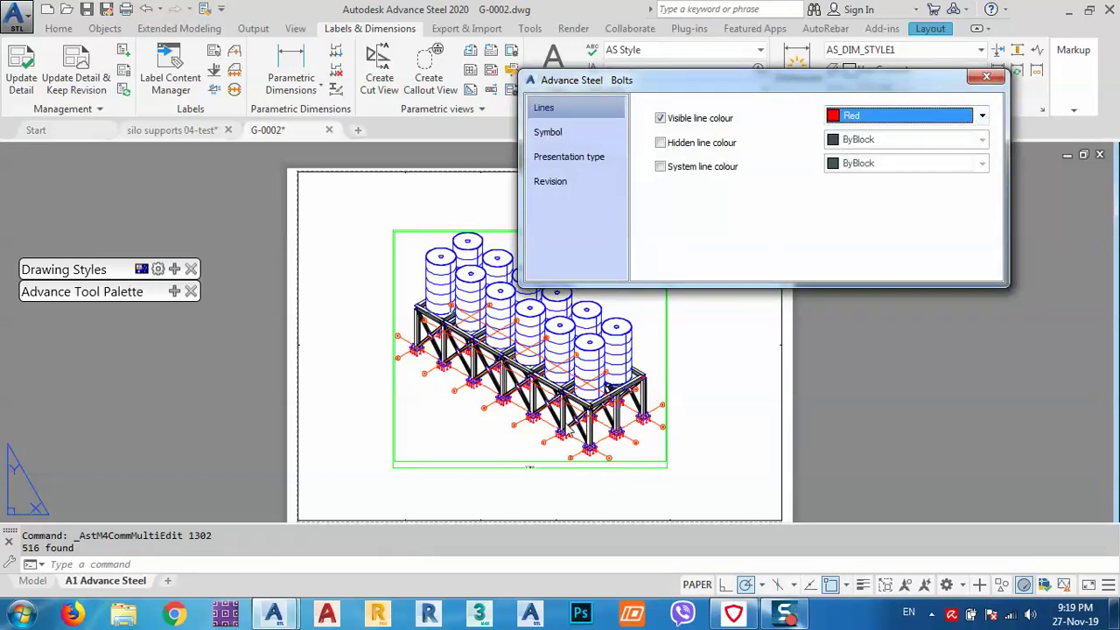
click(984, 79)
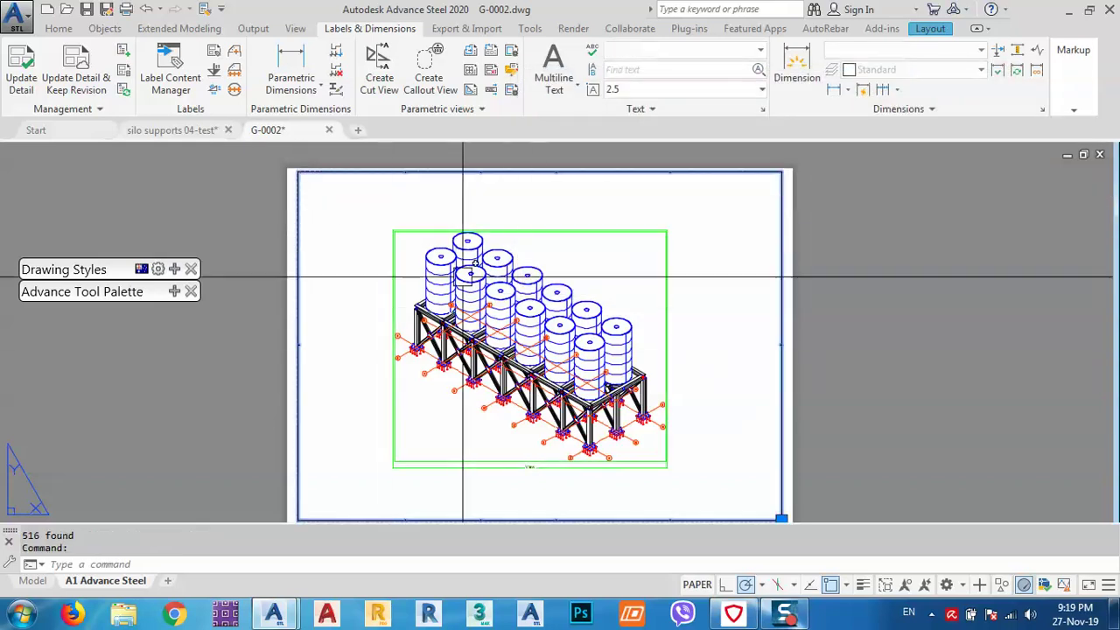
click(350, 197)
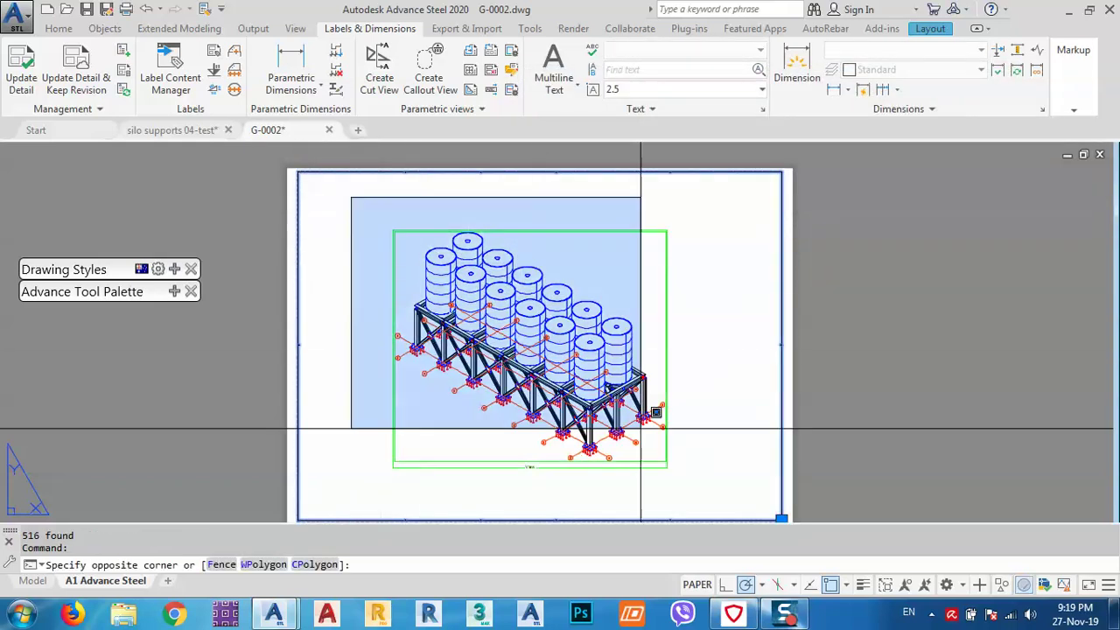
click(696, 468)
right_click(598, 206)
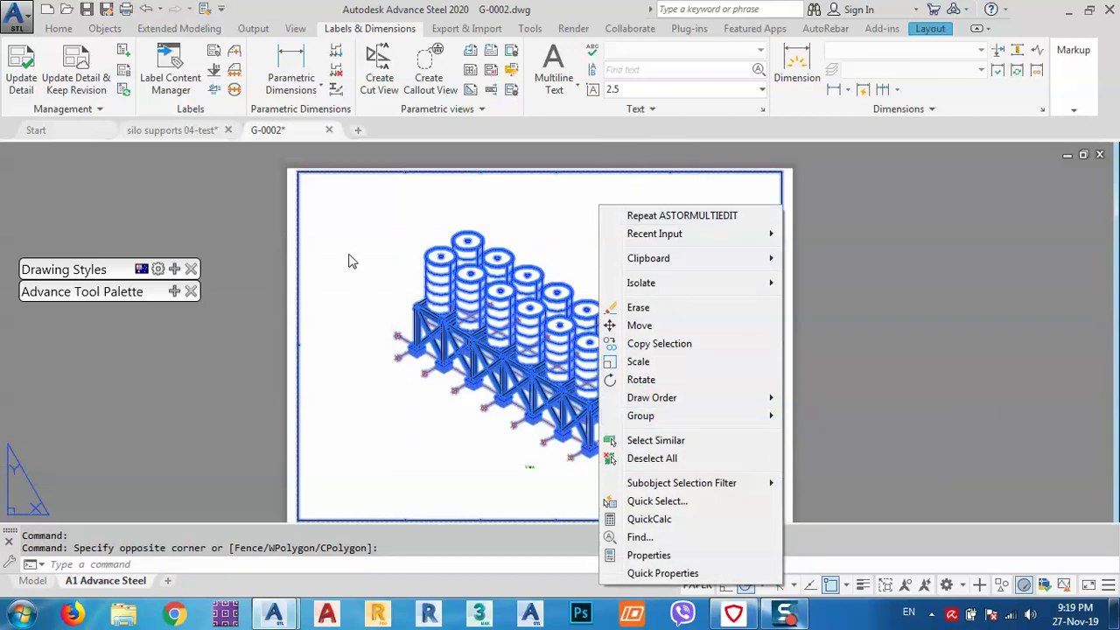
key(Escape)
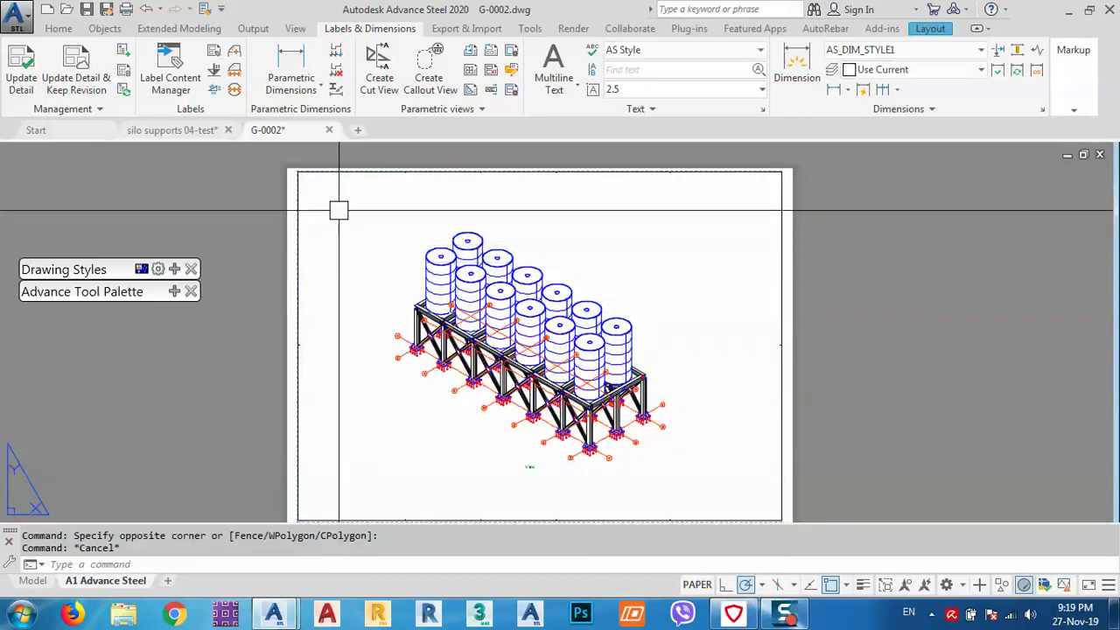
- Select the whole silo view and set the grid's system line colour to the light grey Colour 9 in the multi-edit grid properties
click(323, 199)
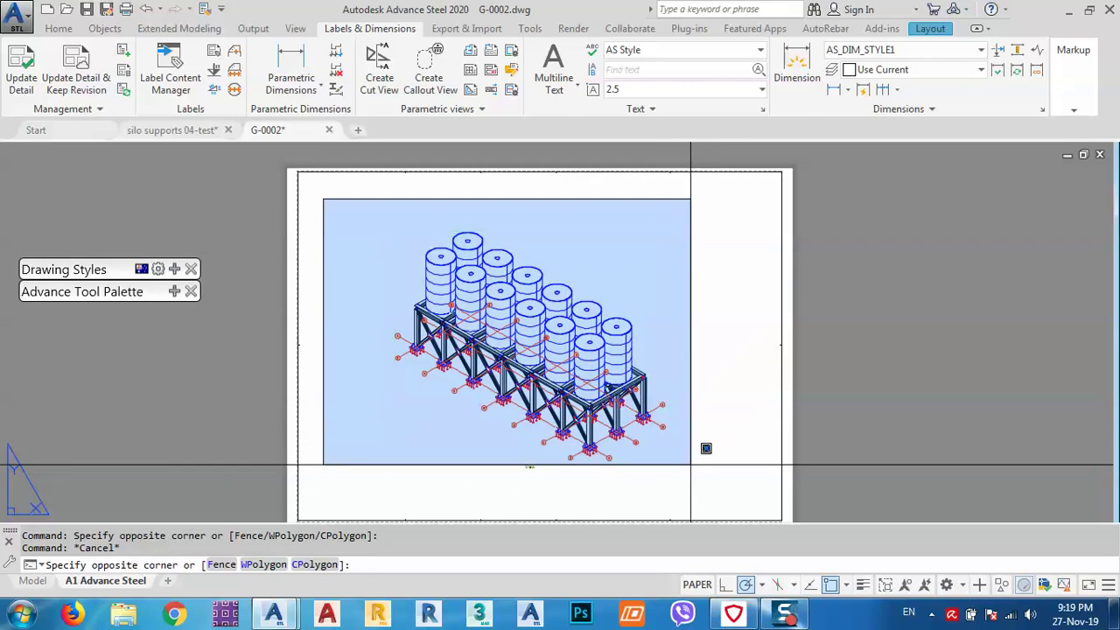
click(705, 450)
right_click(559, 206)
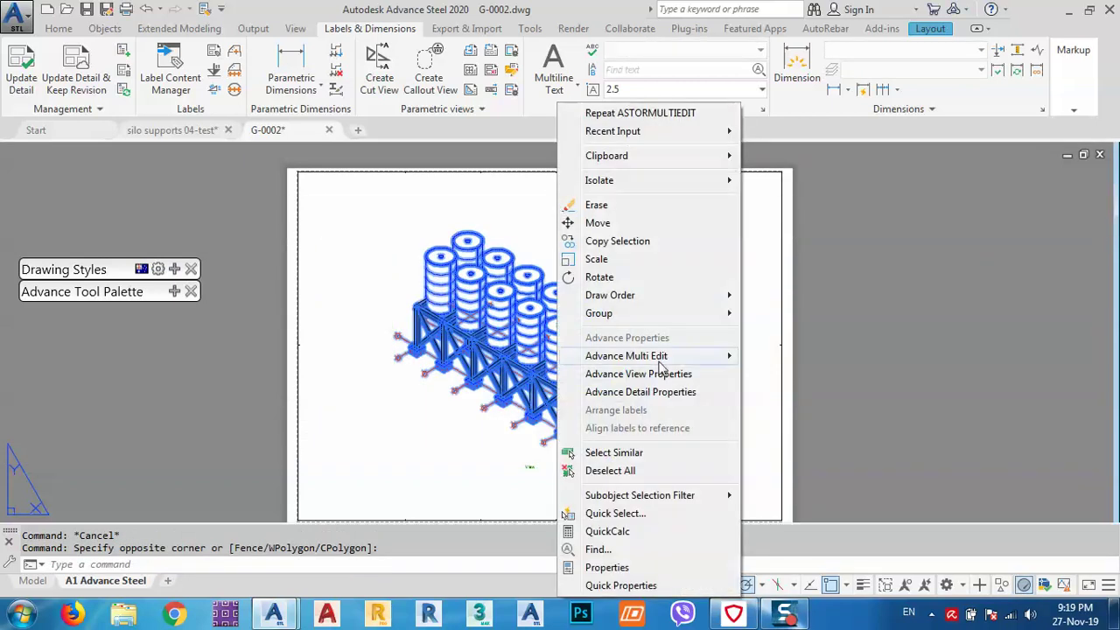
mouse_move(661, 366)
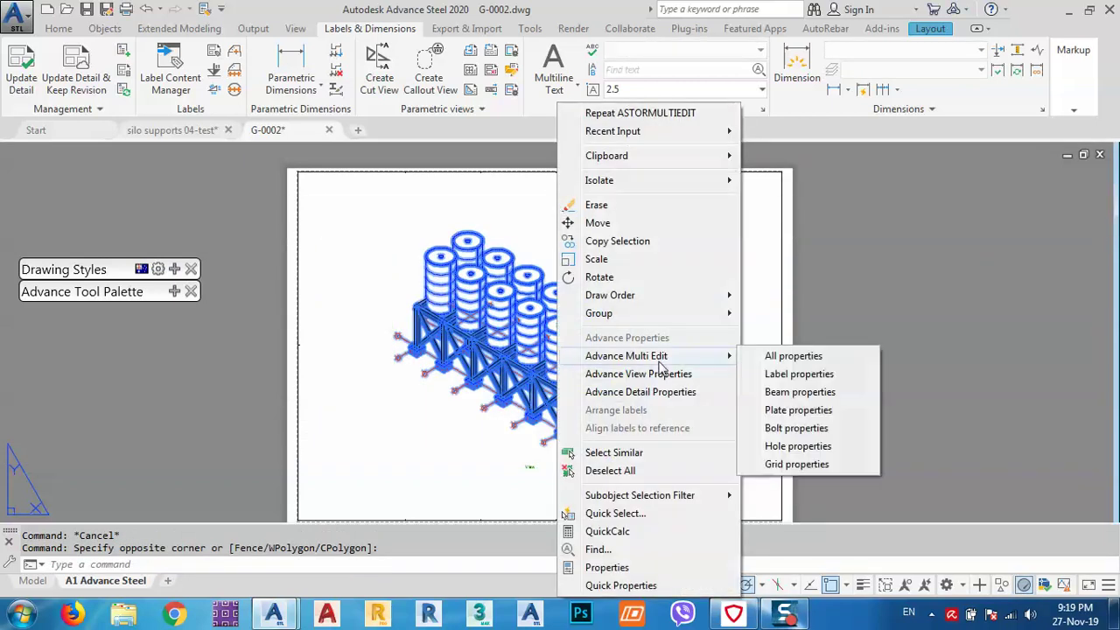
click(794, 464)
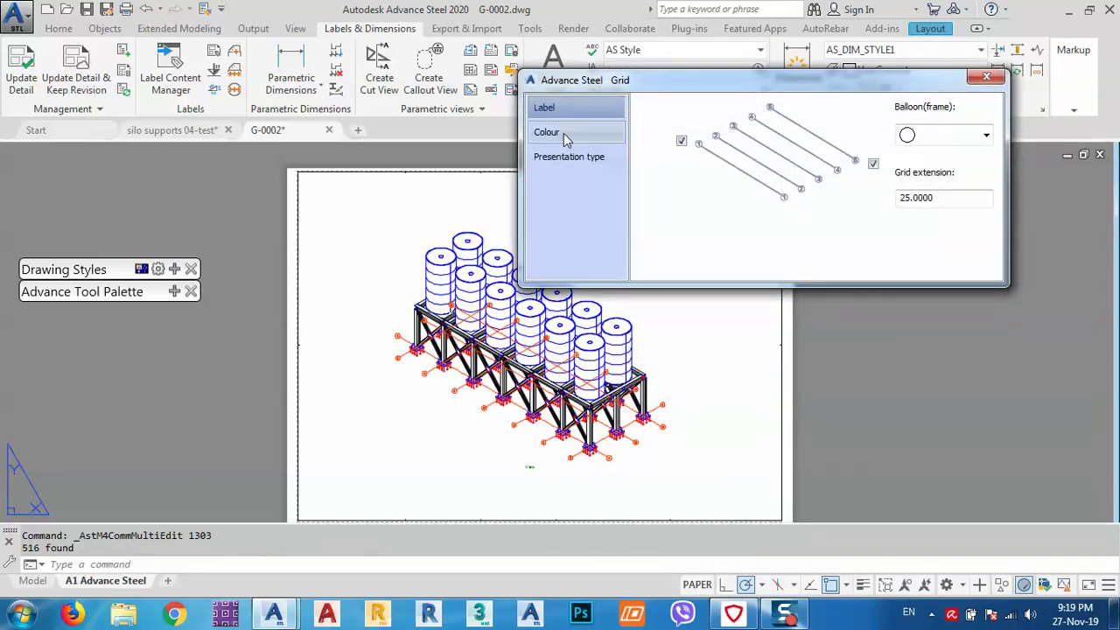
click(563, 133)
click(873, 118)
scroll(866, 175, up, 2)
scroll(864, 184, down, 1)
scroll(871, 205, down, 1)
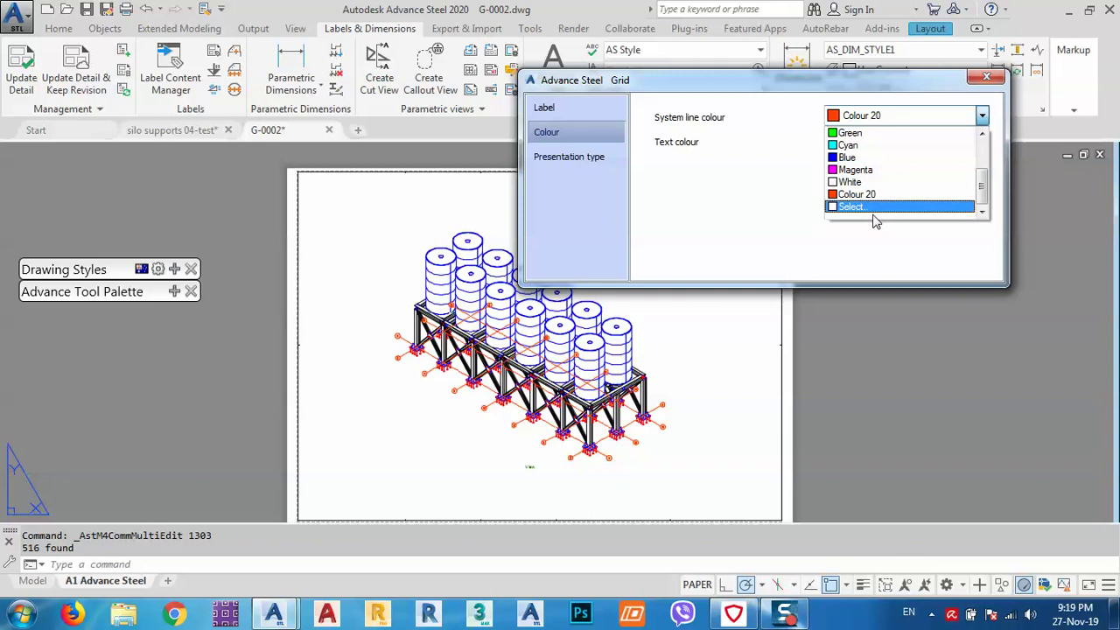
click(866, 207)
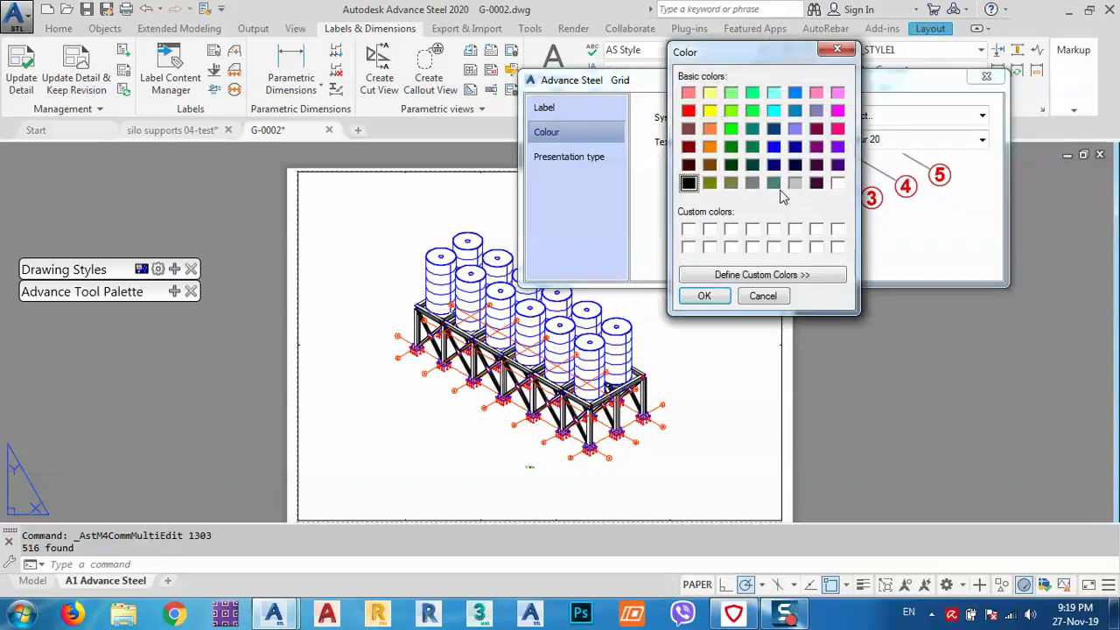
click(706, 296)
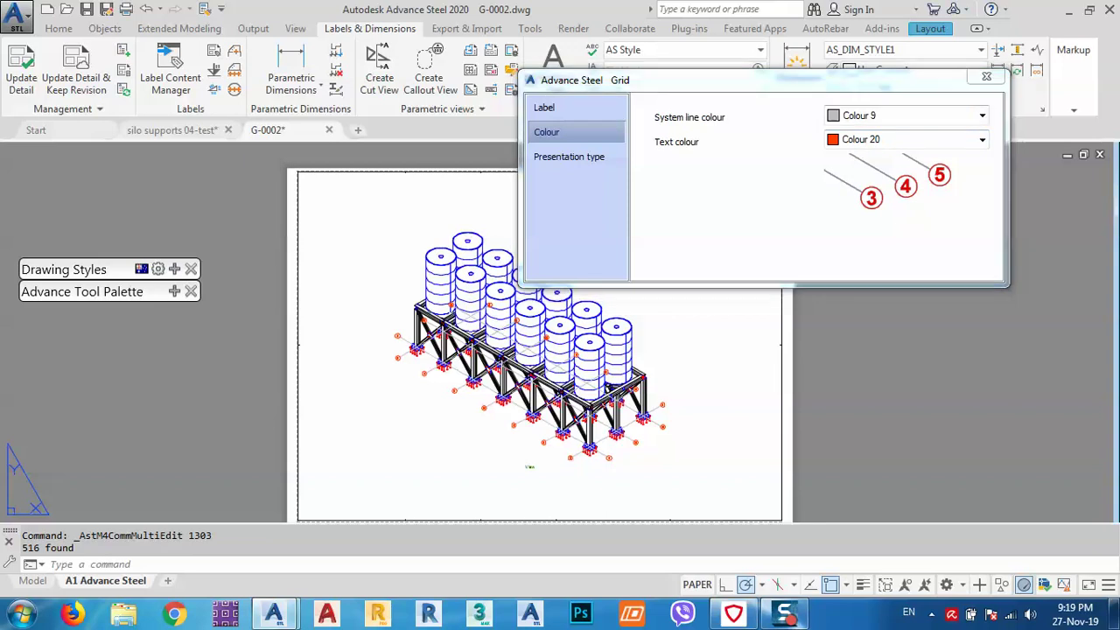
- Try Cyan and Yellow as the grid's text colour and settle on Magenta
scroll(569, 466, up, 10)
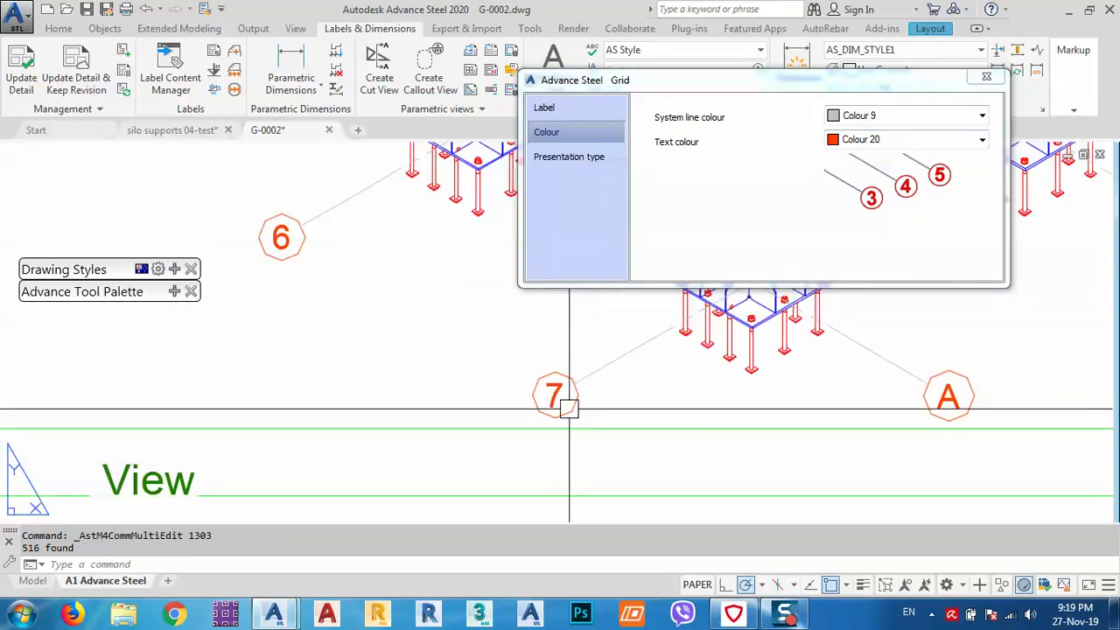
middle_drag(554, 394, 357, 416)
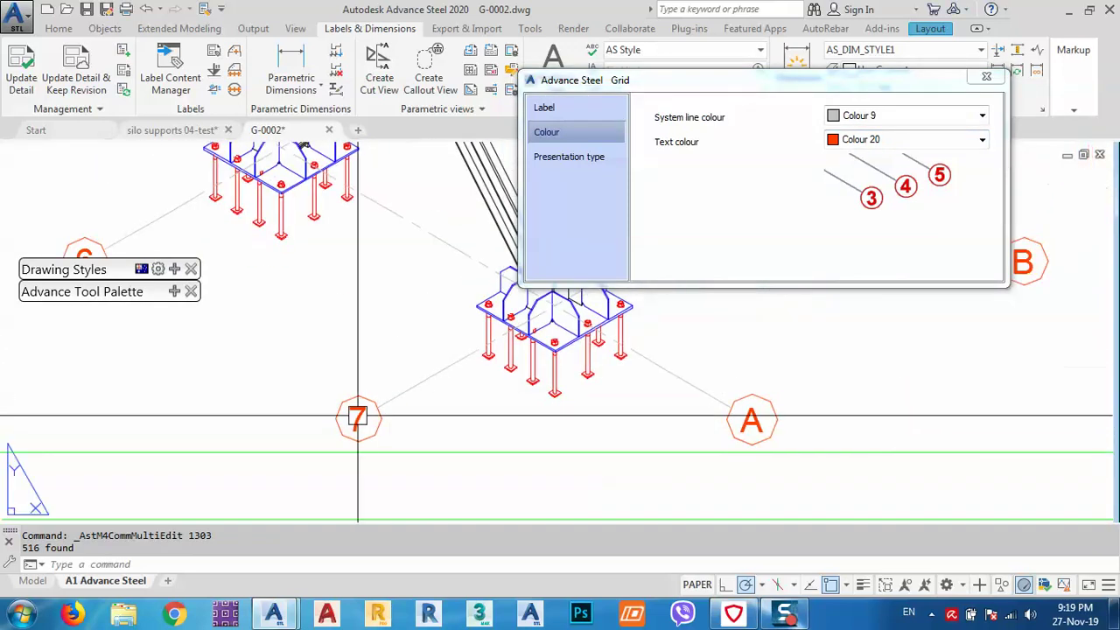
click(866, 142)
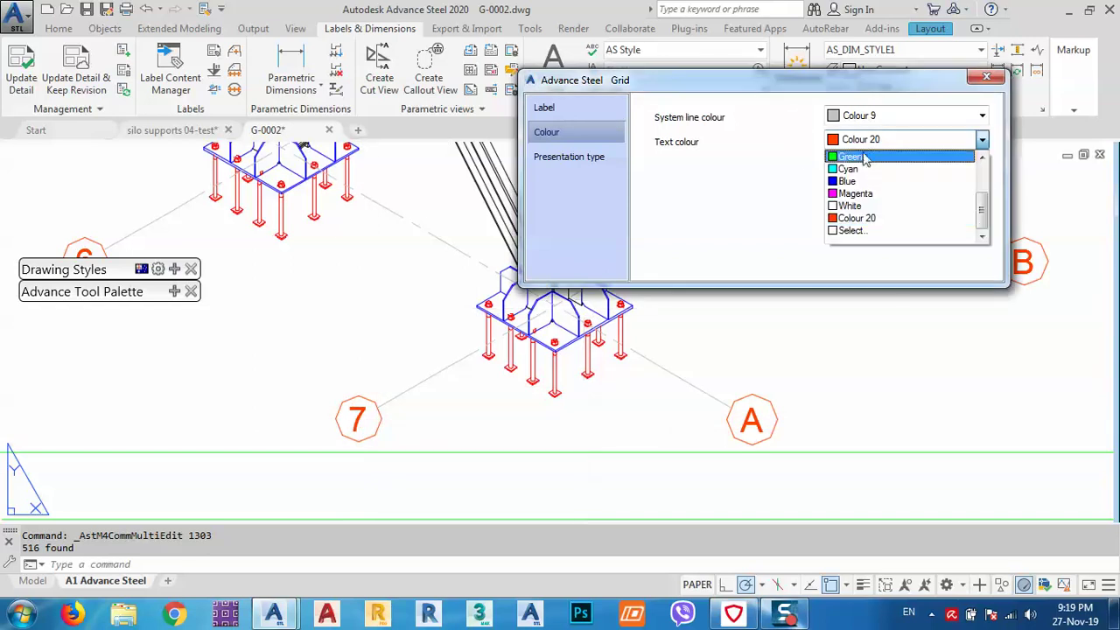
click(853, 168)
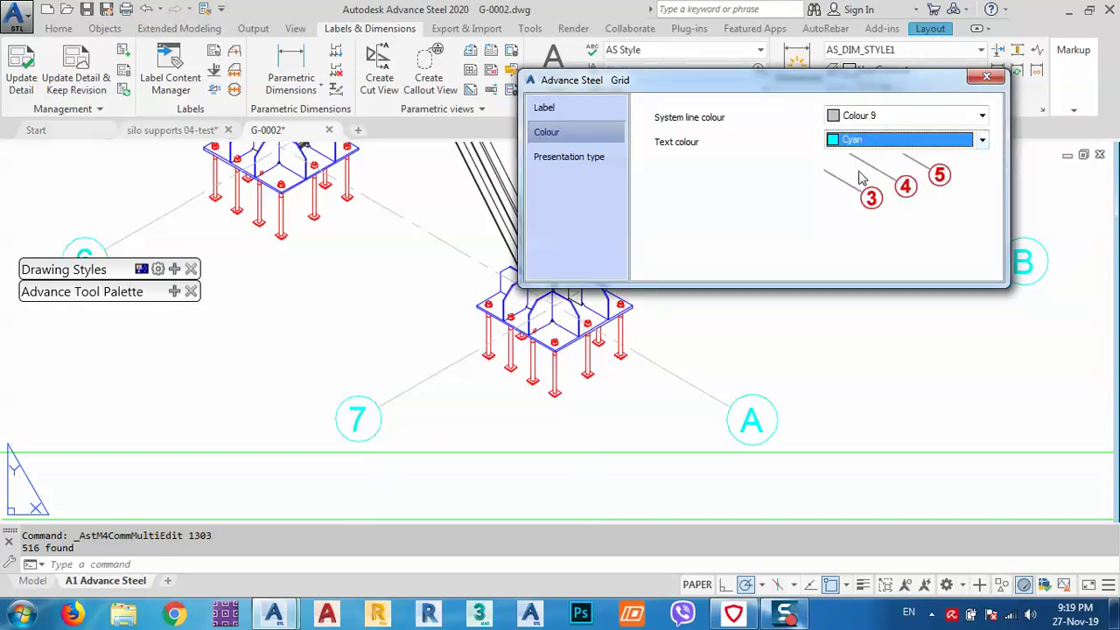
click(919, 141)
scroll(910, 175, up, 2)
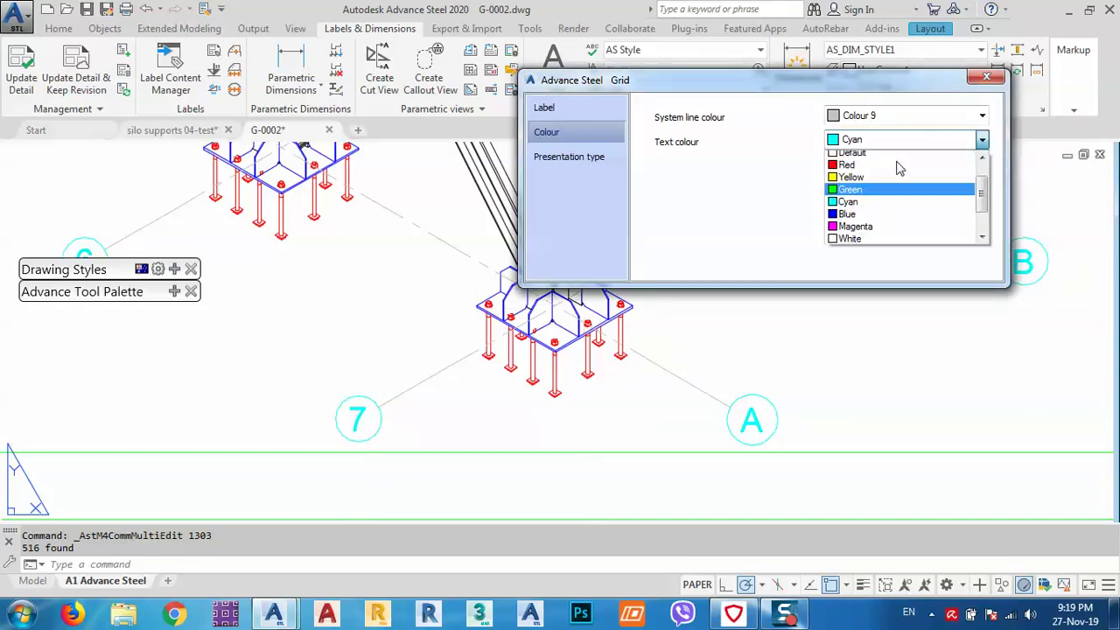
click(852, 181)
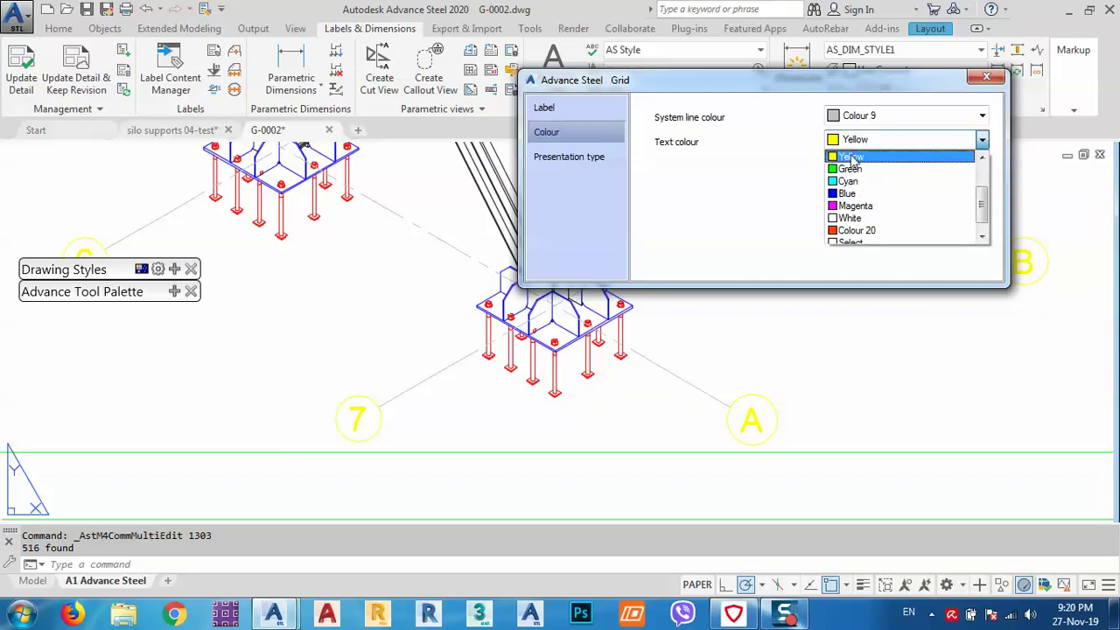
click(856, 207)
scroll(412, 369, down, 6)
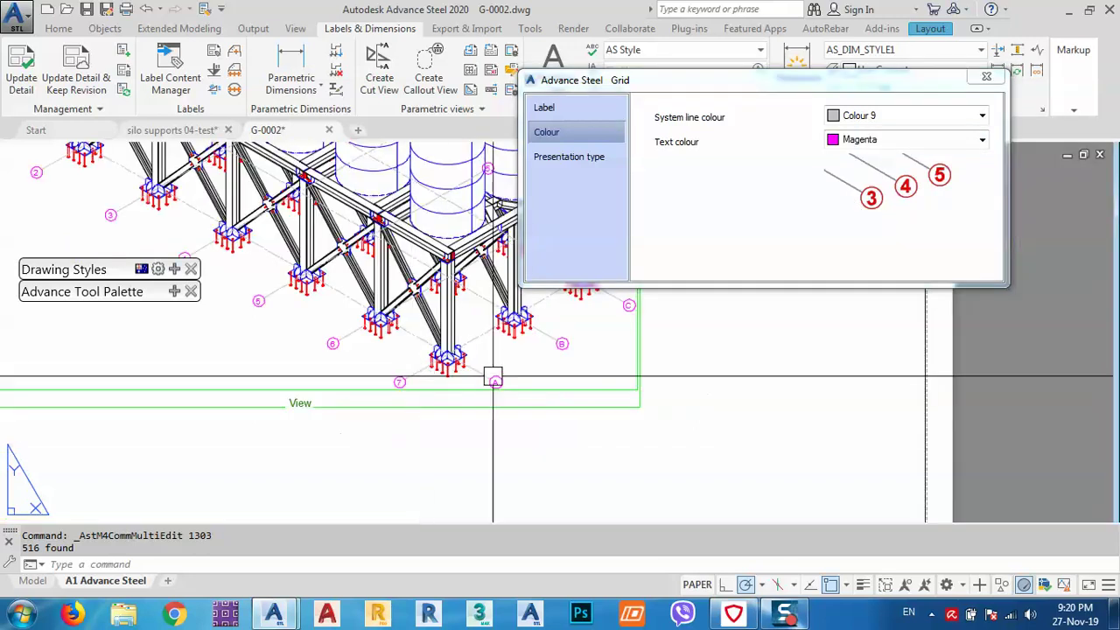
- Set the grid's text colour to the light grey Colour 9 and close the grid properties
middle_drag(426, 376, 362, 454)
click(867, 146)
scroll(869, 217, up, 3)
scroll(872, 212, down, 2)
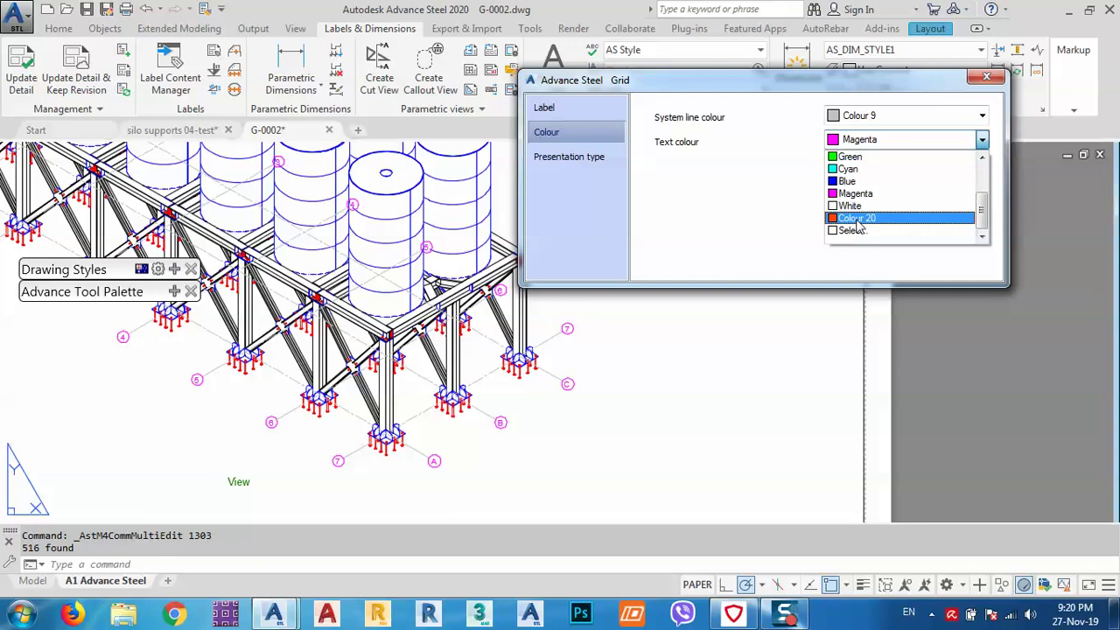
click(853, 231)
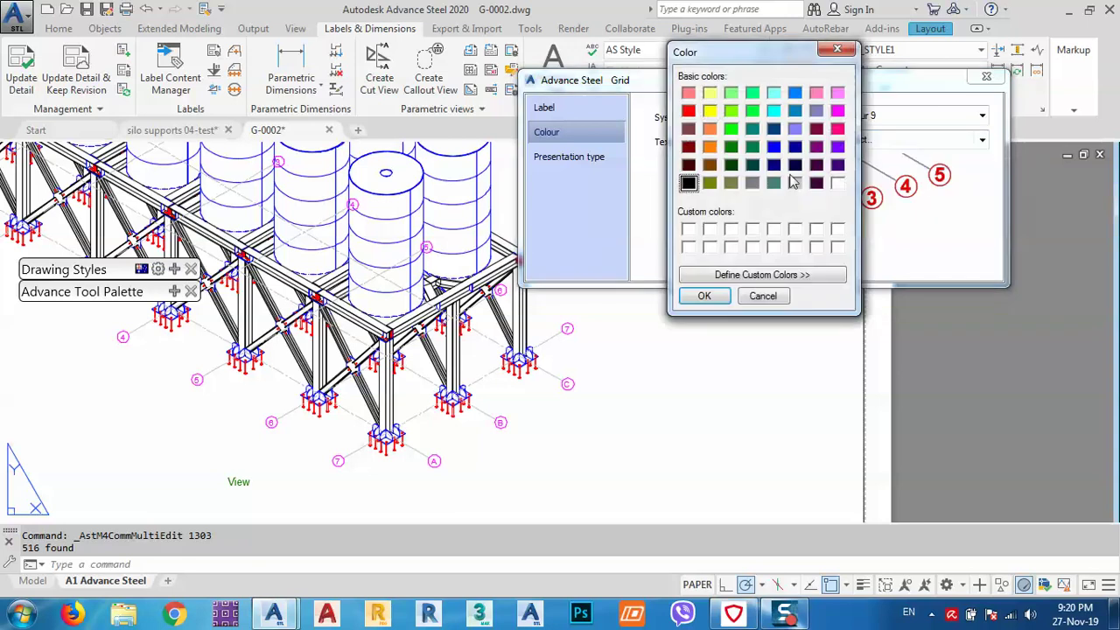
click(707, 295)
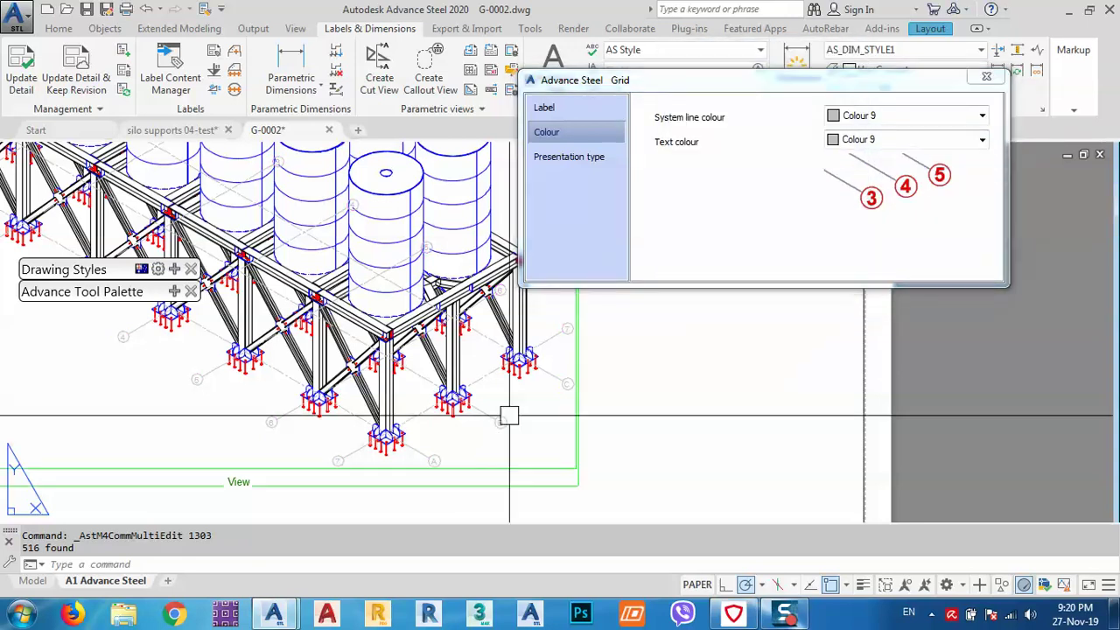
click(986, 76)
- Examine the recoloured silo view up close, checking the grid labels, the bolted beam connections and the column base plates with their anchors
middle_drag(544, 329, 656, 380)
scroll(600, 344, down, 2)
middle_drag(600, 345, 651, 412)
middle_drag(522, 320, 645, 333)
scroll(467, 350, up, 6)
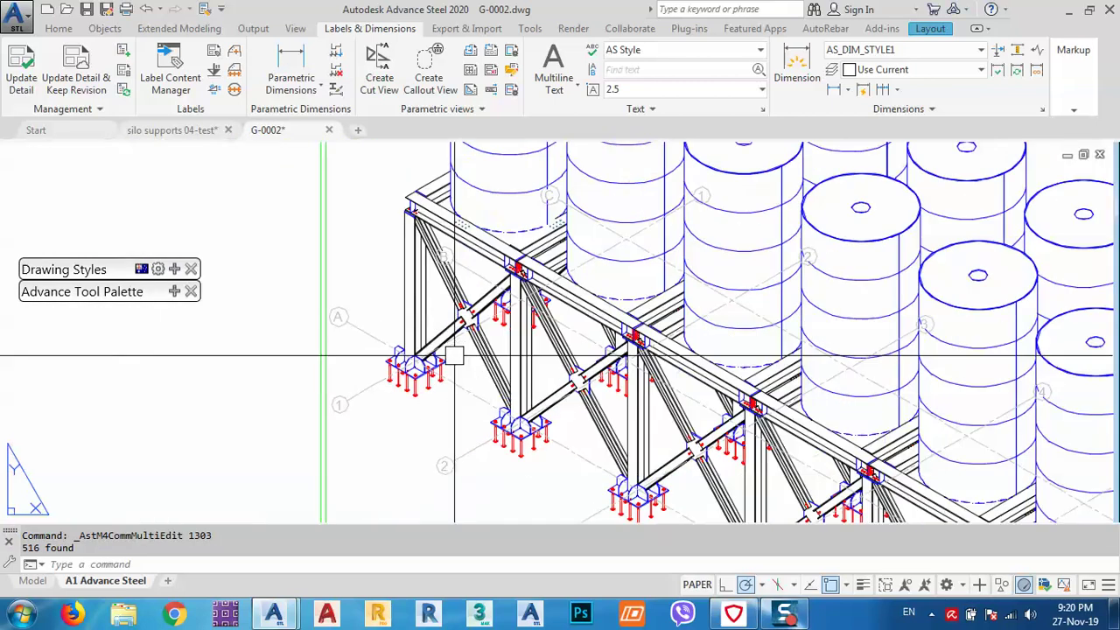
scroll(490, 293, up, 3)
scroll(569, 333, down, 5)
scroll(633, 371, up, 8)
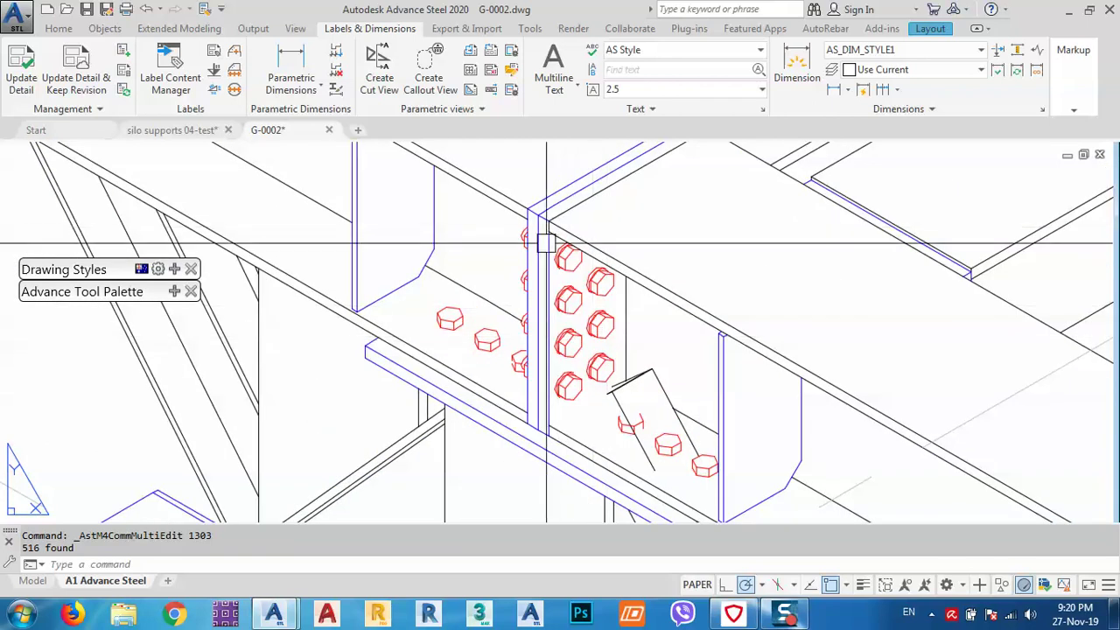
scroll(540, 279, down, 8)
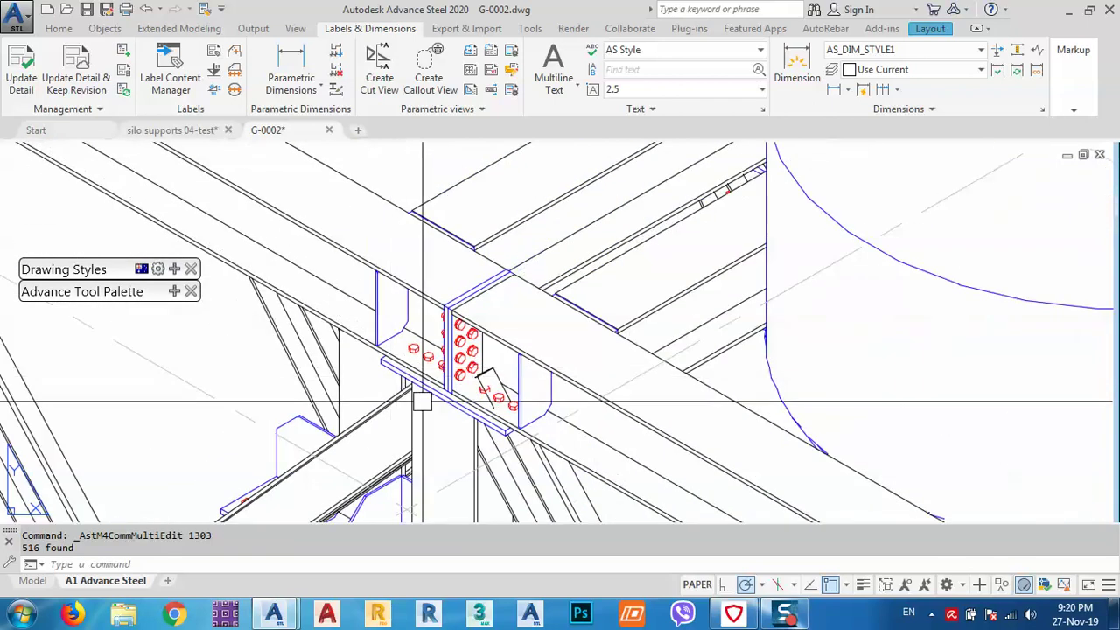
middle_drag(585, 418, 847, 431)
scroll(847, 430, up, 5)
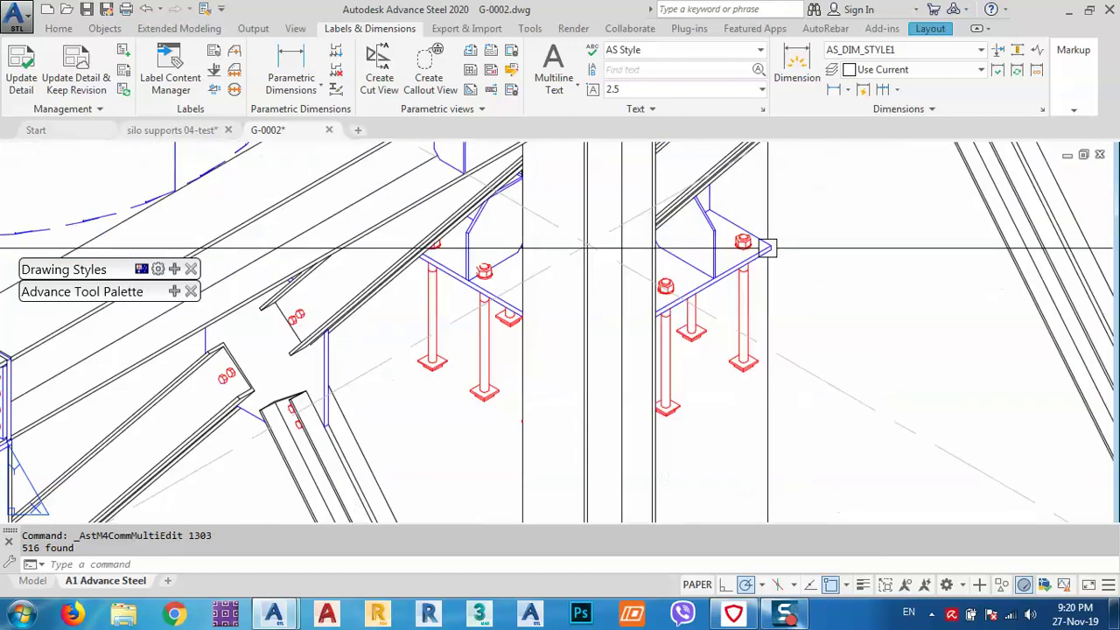
scroll(731, 280, down, 6)
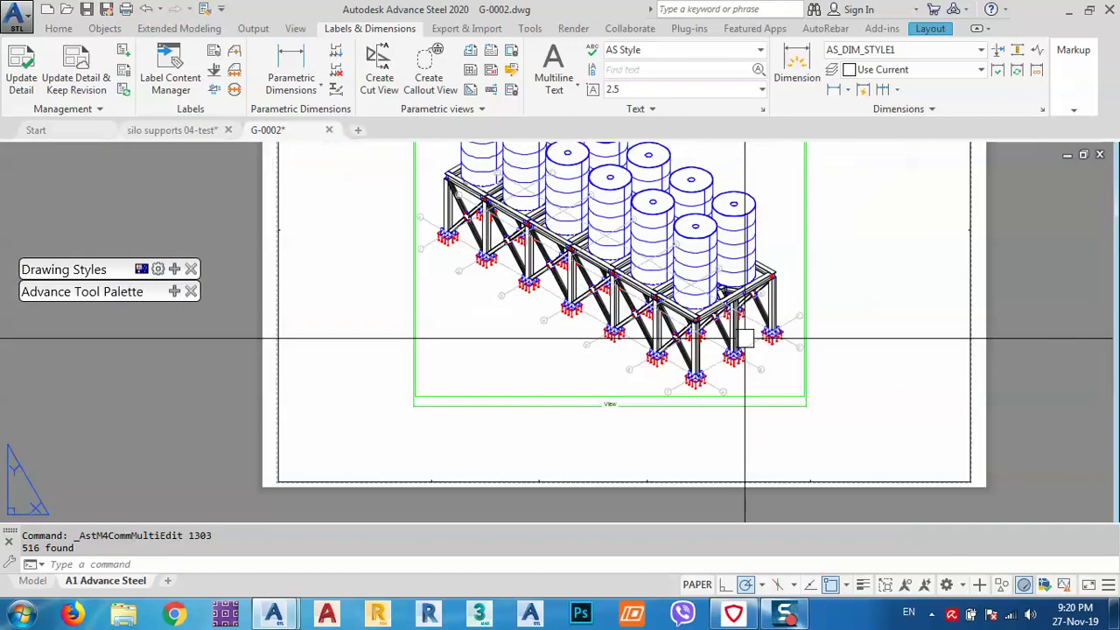
middle_drag(630, 264, 644, 296)
- Switch to the silo supports 04-test model, select the camera at the column base and open its detail drawing G-0001
double_click(254, 143)
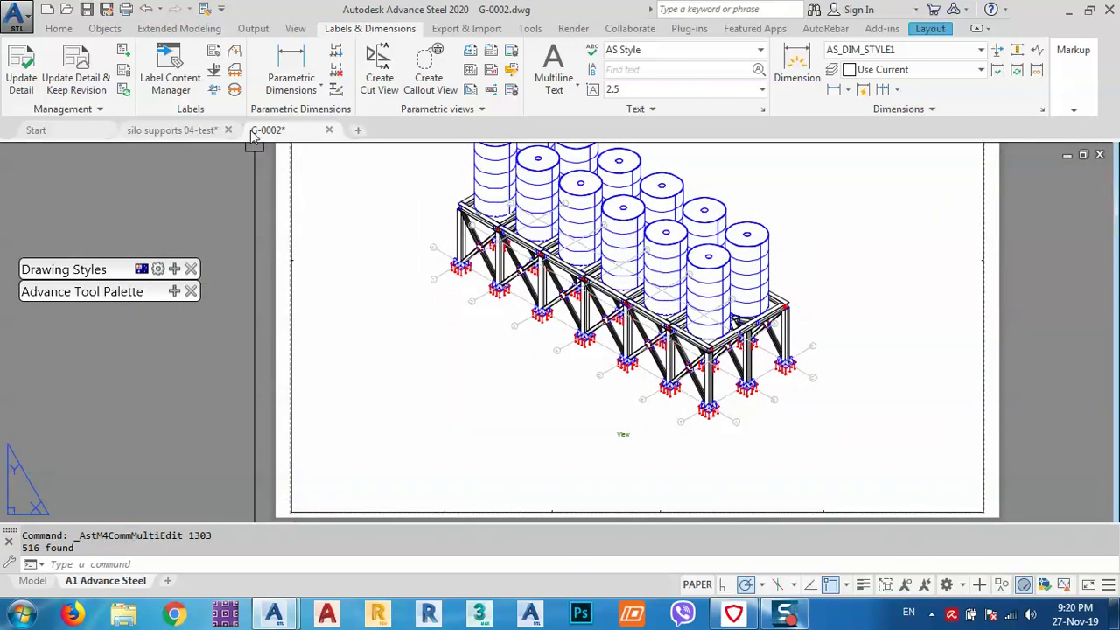
click(161, 133)
click(550, 348)
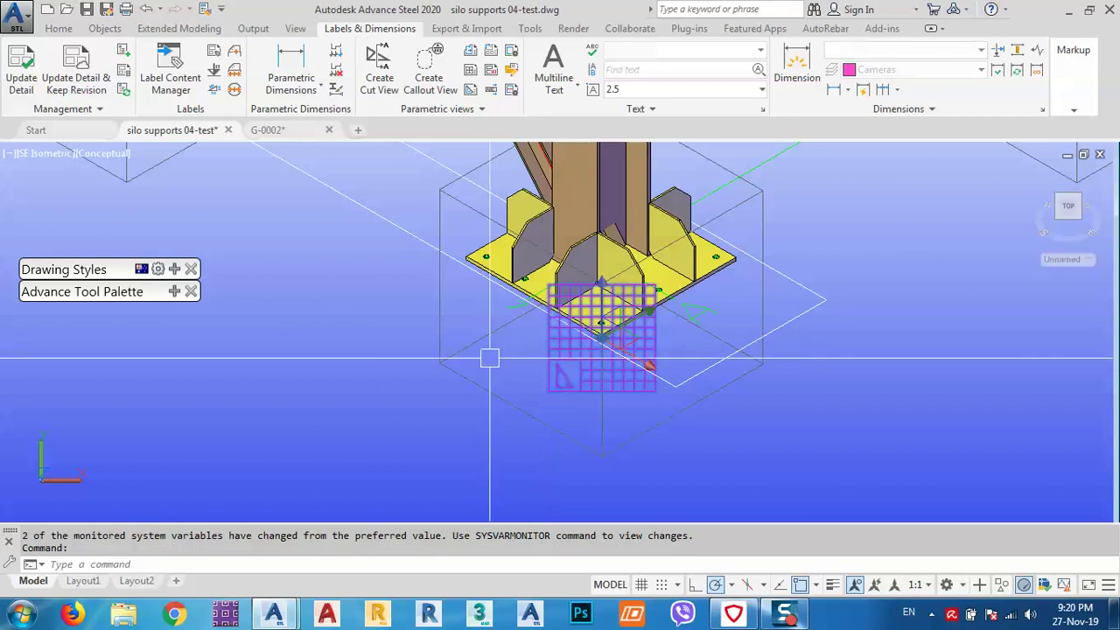
right_click(386, 308)
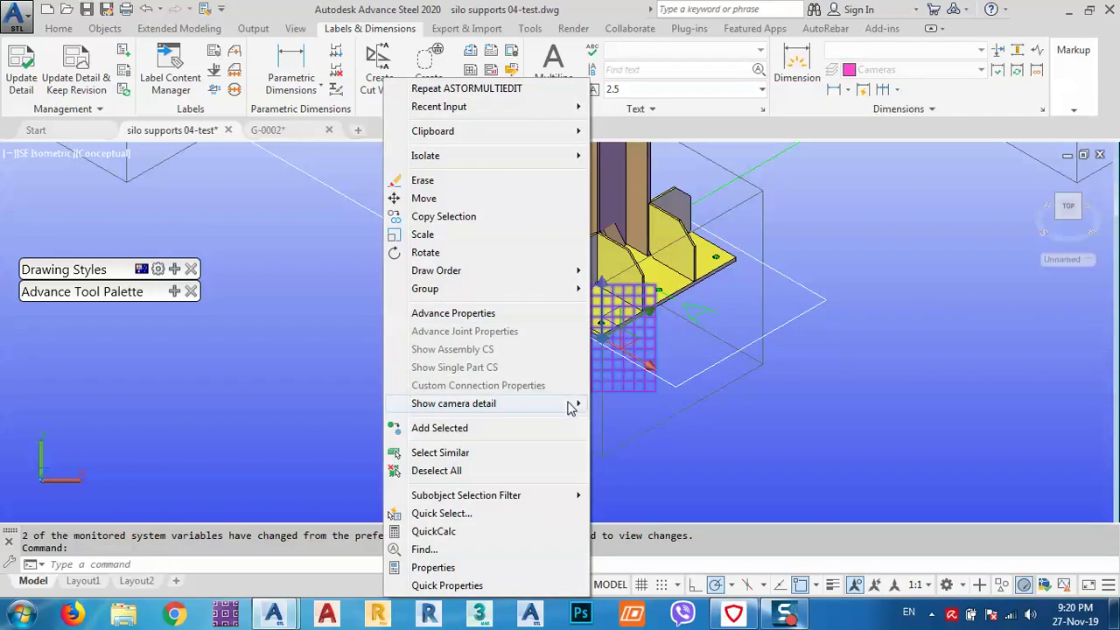
click(629, 403)
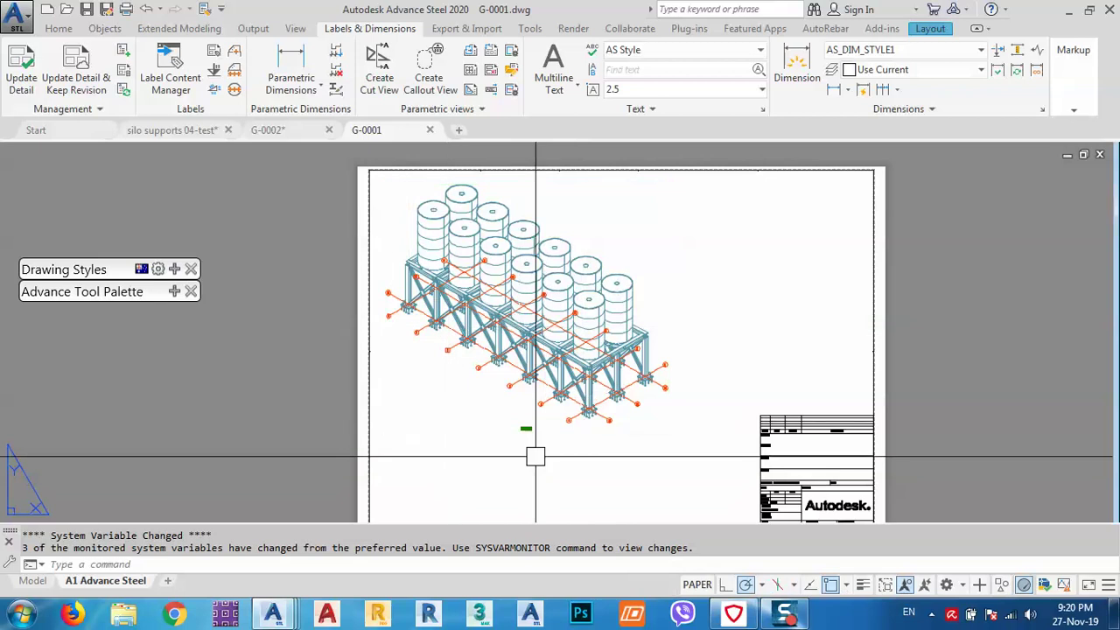
- Compare the line colours of the silo view in drawing G-0001 with those in G-0002, ending on G-0002
scroll(581, 364, up, 5)
scroll(582, 364, down, 3)
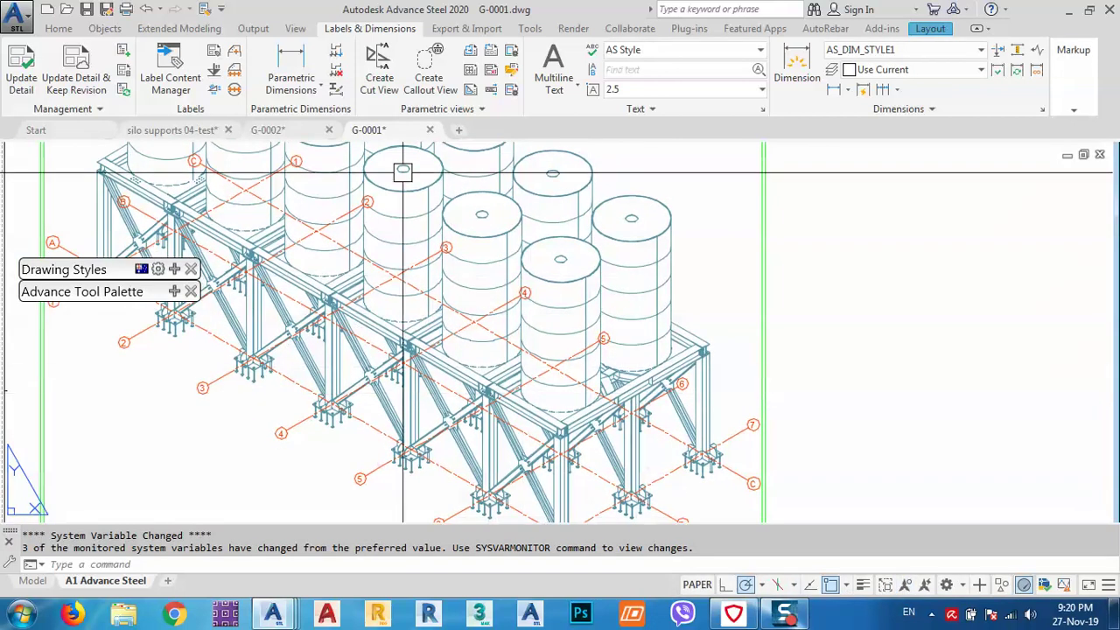
click(271, 131)
middle_drag(602, 364, 584, 322)
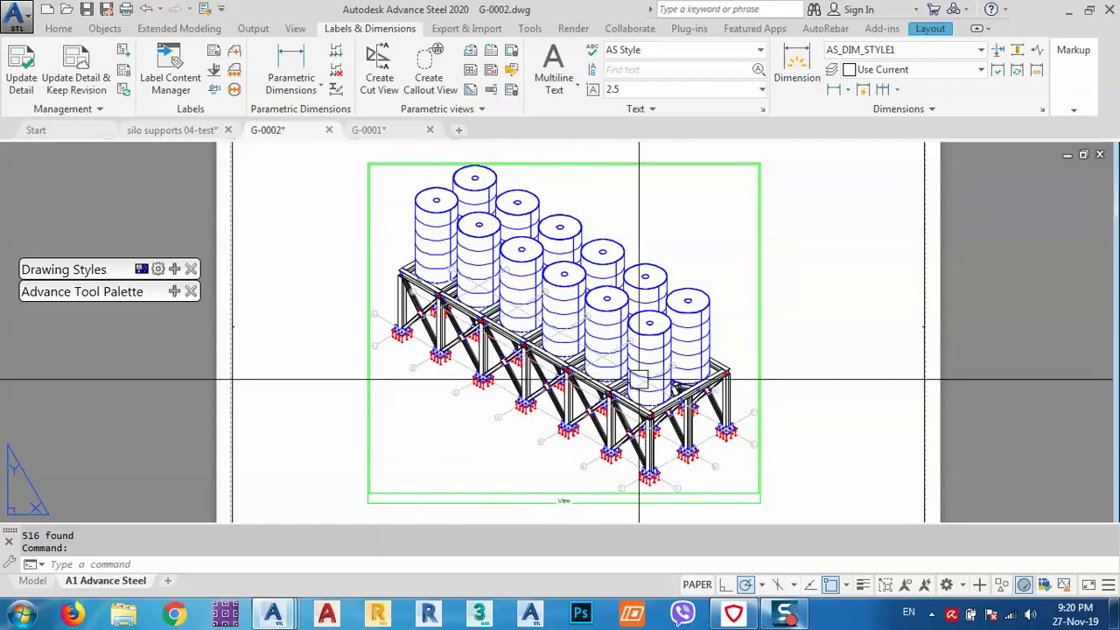
click(369, 129)
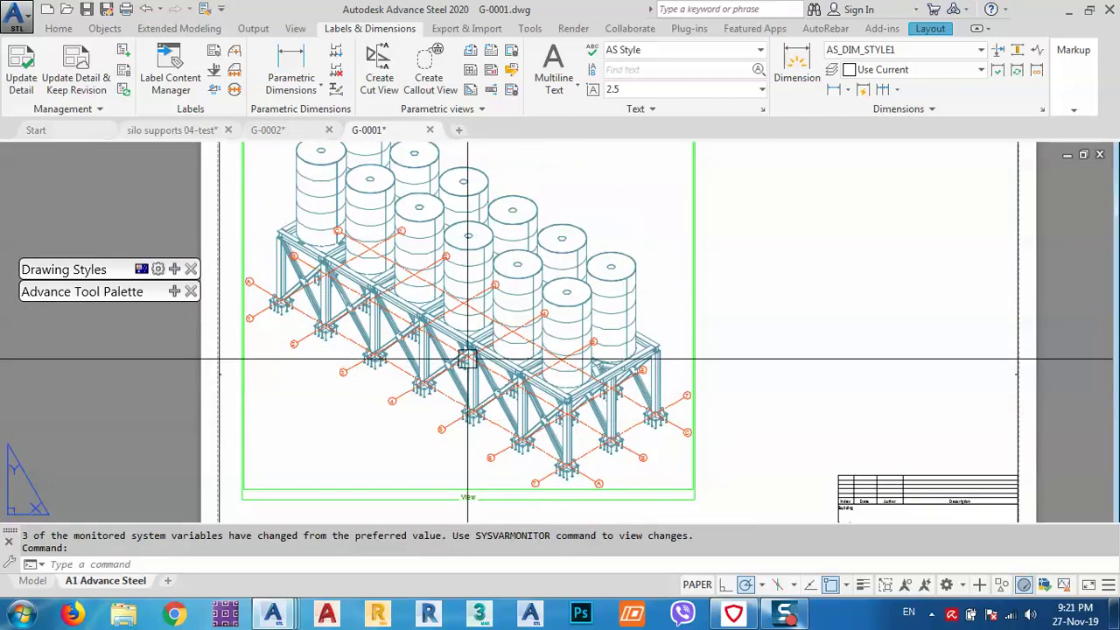
middle_drag(431, 214, 483, 262)
click(291, 131)
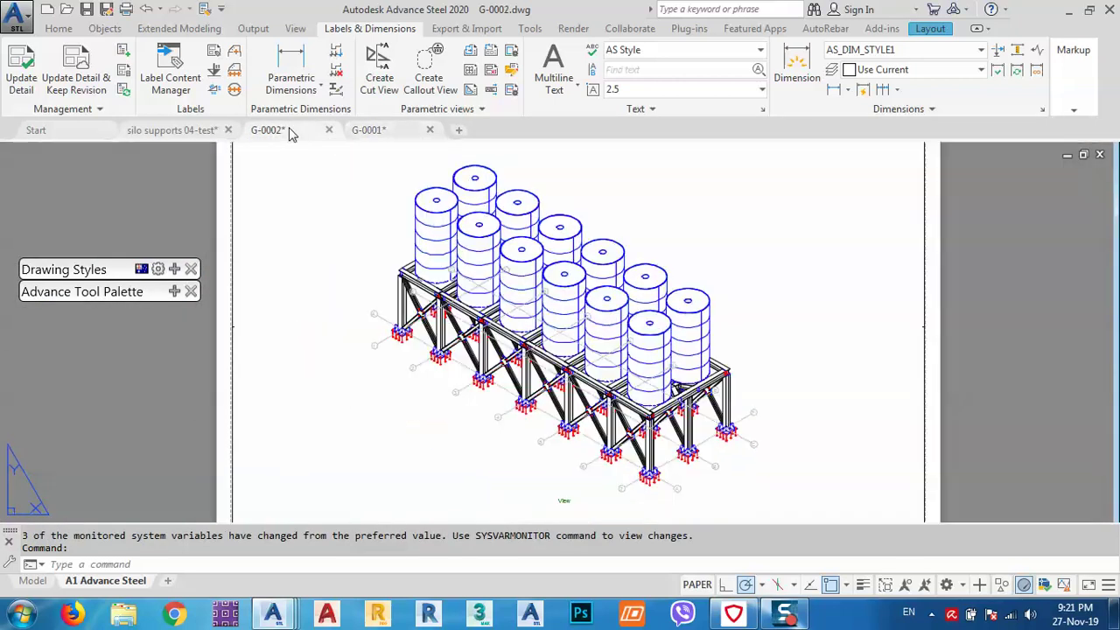